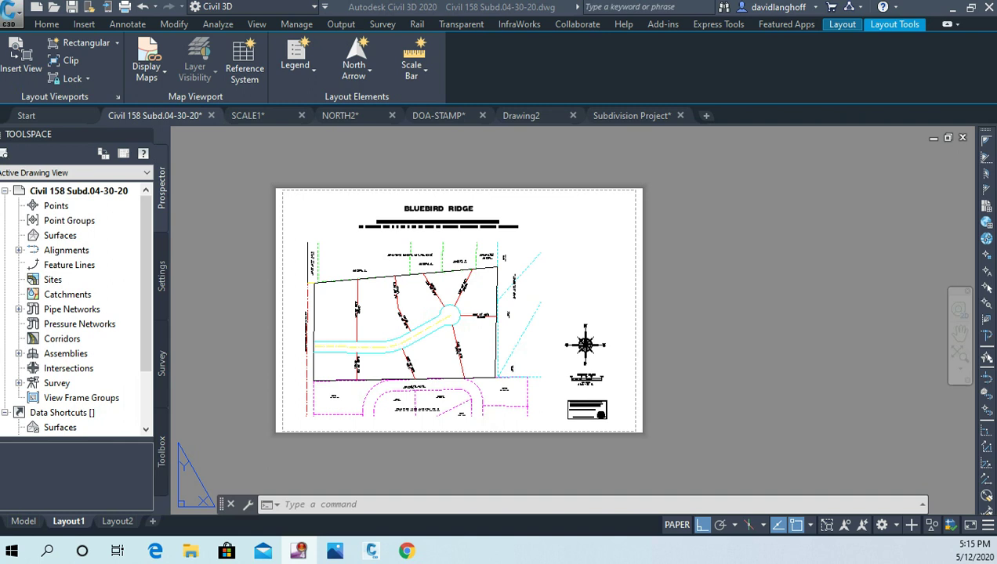
Bring up the Model tab to leave the Layout1 sheet of the Bluebird Ridge subdivision
mouse_move(23, 521)
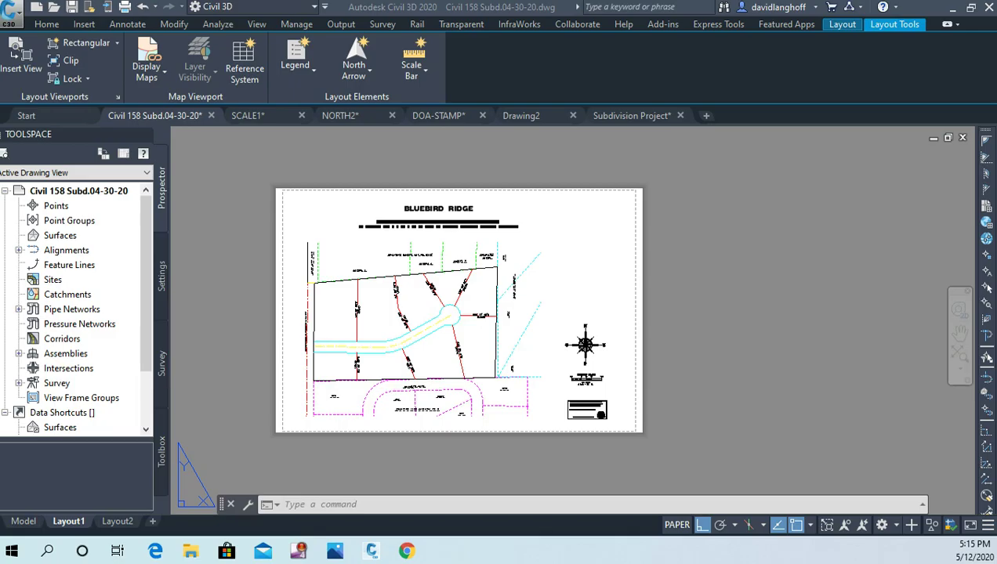
Switch to model space and centre the subdivision in the view
mouse_move(47, 504)
click(23, 521)
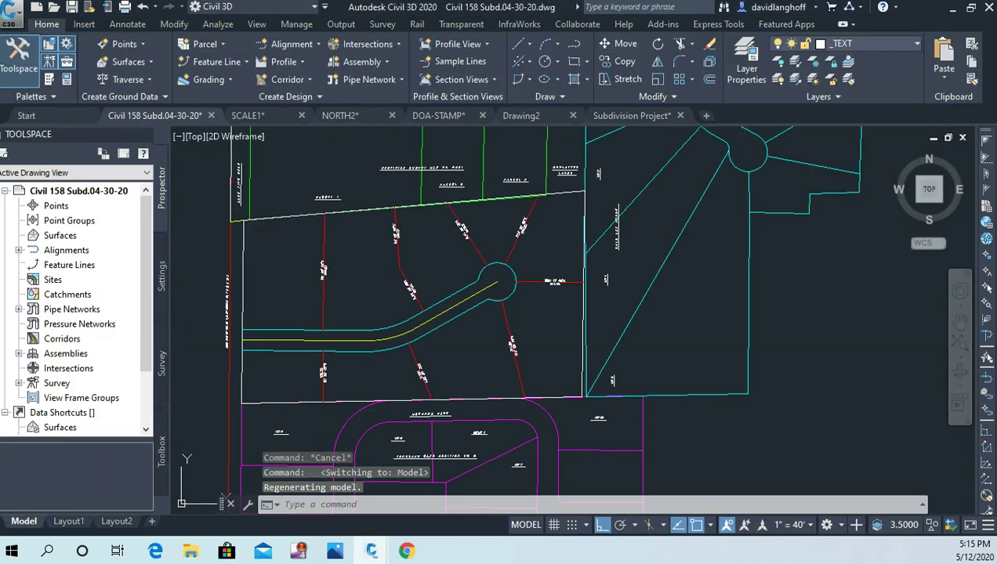
scroll(321, 328, down, 4)
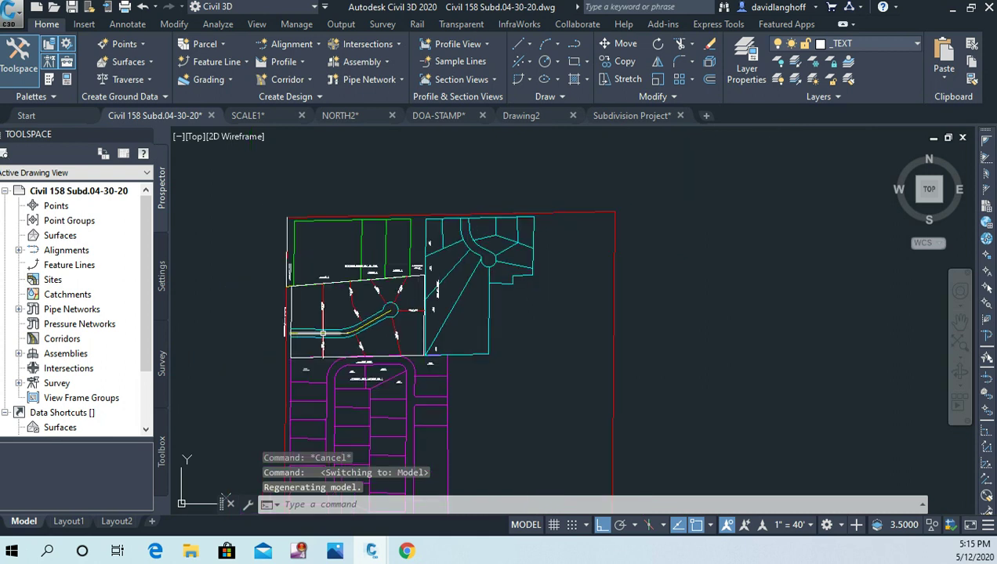
scroll(321, 333, up, 2)
scroll(312, 305, down, 4)
middle_drag(317, 310, 266, 298)
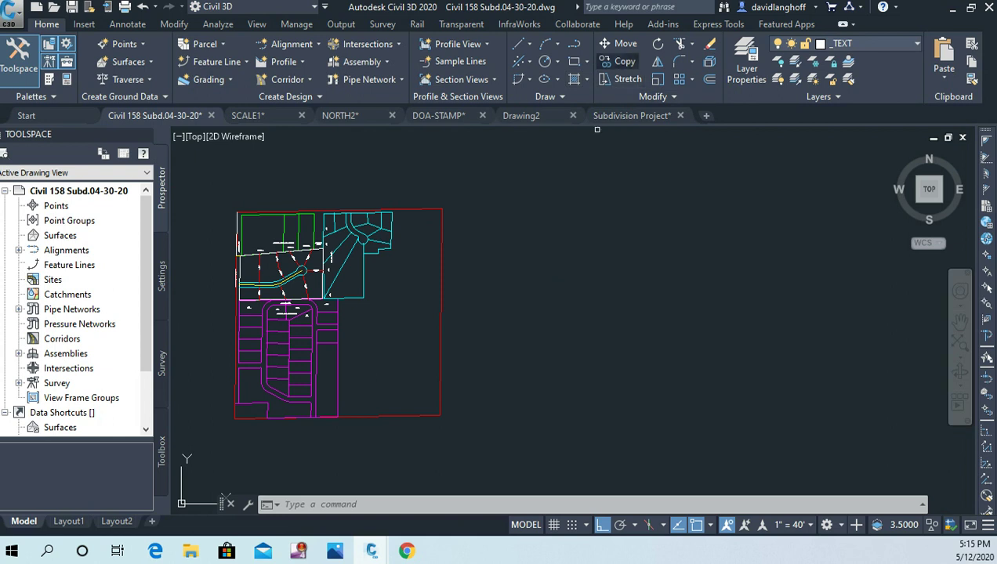
Start COPY and select the four red square boundary lines plus the parcel's top line
click(625, 61)
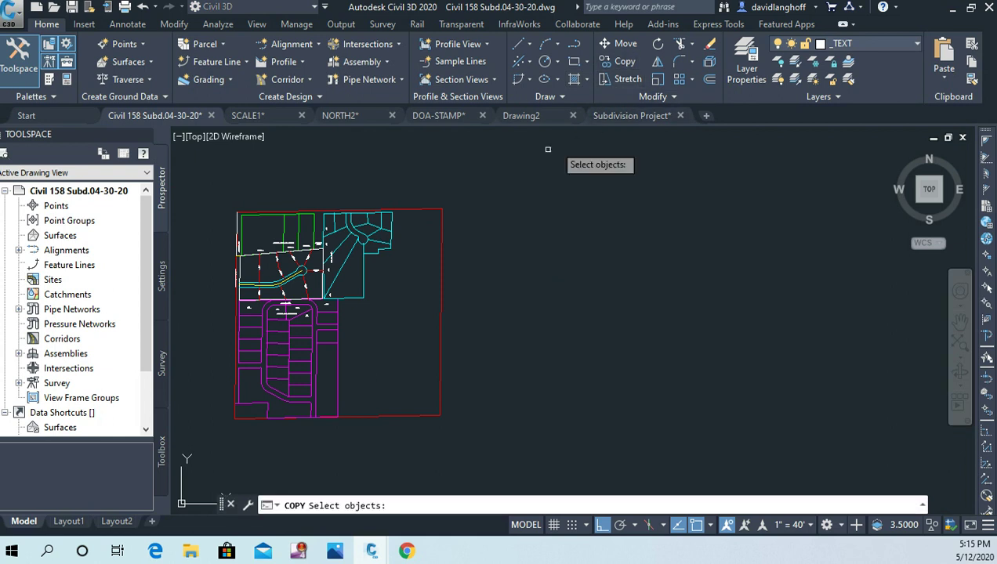
click(423, 209)
click(440, 235)
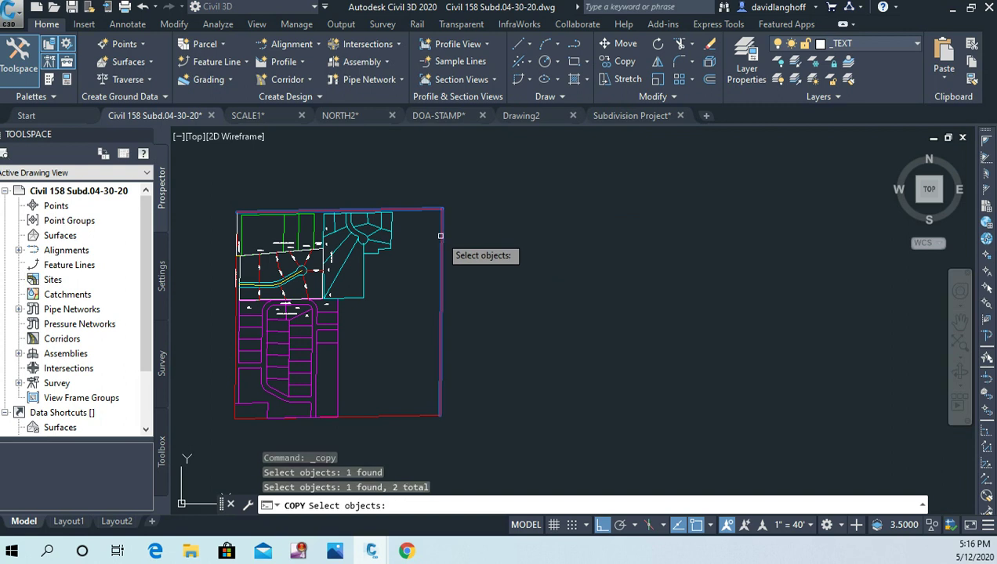
click(365, 414)
click(236, 410)
scroll(250, 279, up, 5)
mouse_move(274, 272)
middle_down()
mouse_move(314, 315)
mouse_move(337, 304)
middle_up()
click(295, 203)
Add the parcel's right, bottom and left lines to the copy selection
click(776, 403)
middle_drag(699, 390, 697, 325)
click(257, 430)
click(264, 420)
click(257, 429)
click(227, 398)
key(Return)
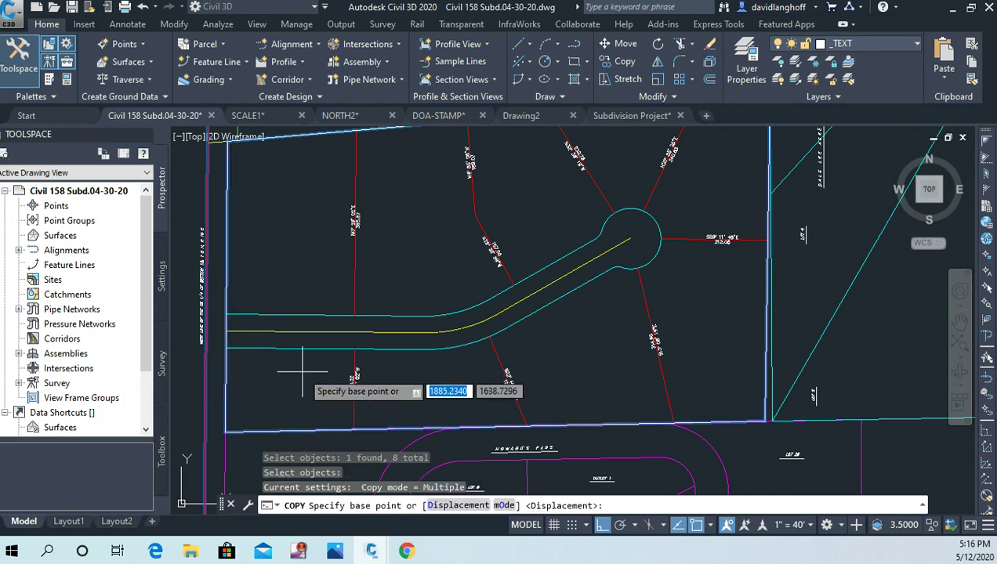
Place the copied boundary and parcel outline in the empty area right of the subdivision
click(350, 353)
scroll(379, 352, down, 6)
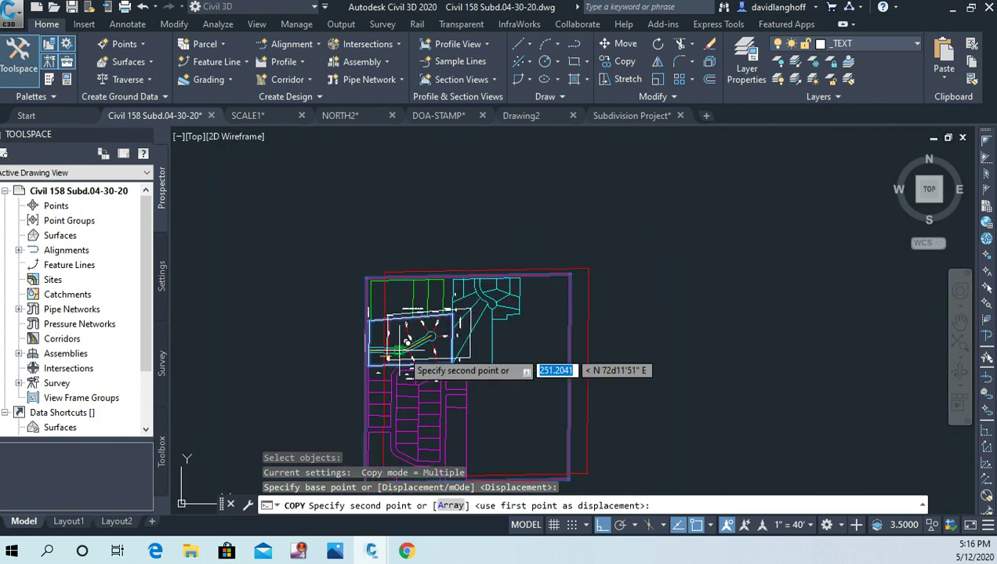
middle_drag(385, 334, 221, 277)
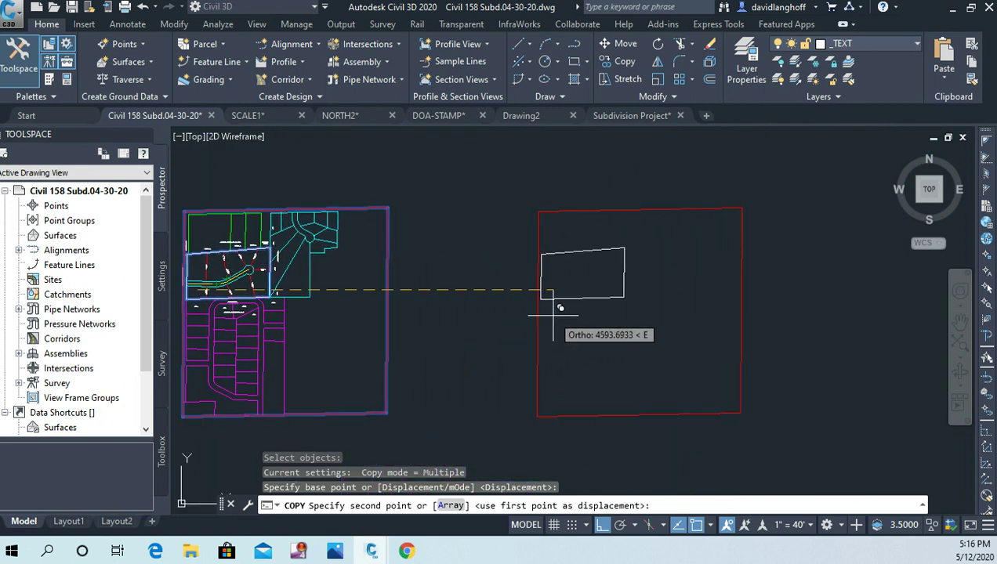
click(518, 314)
right_click(605, 292)
click(703, 298)
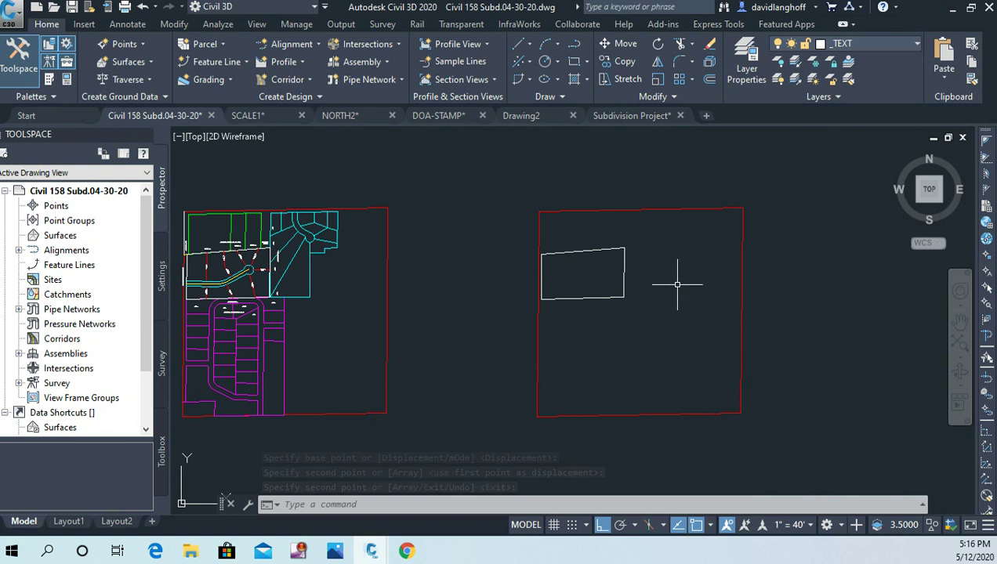
Window-select the copied square and parcel outline and copy them to the clipboard with Ctrl+C
click(502, 443)
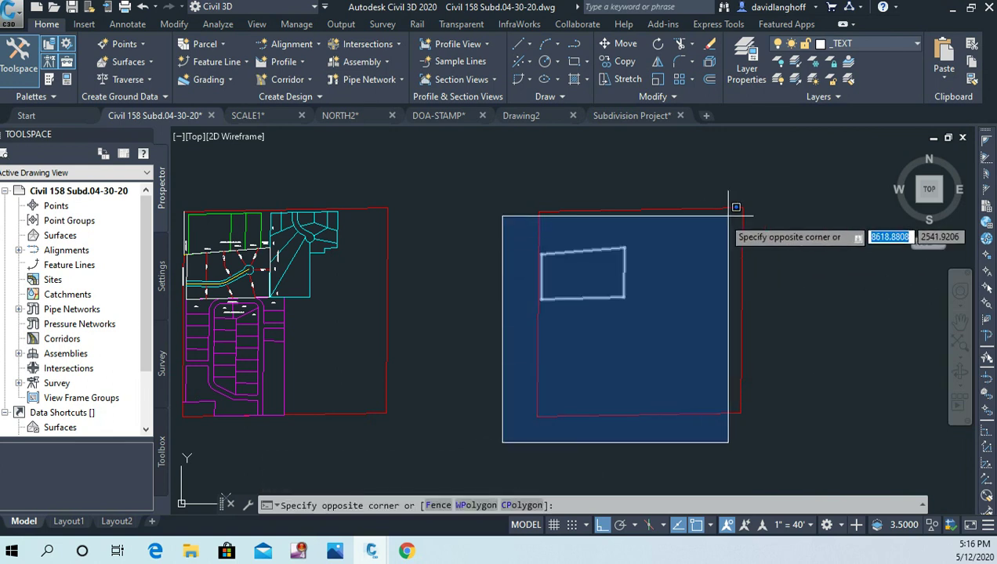
click(788, 177)
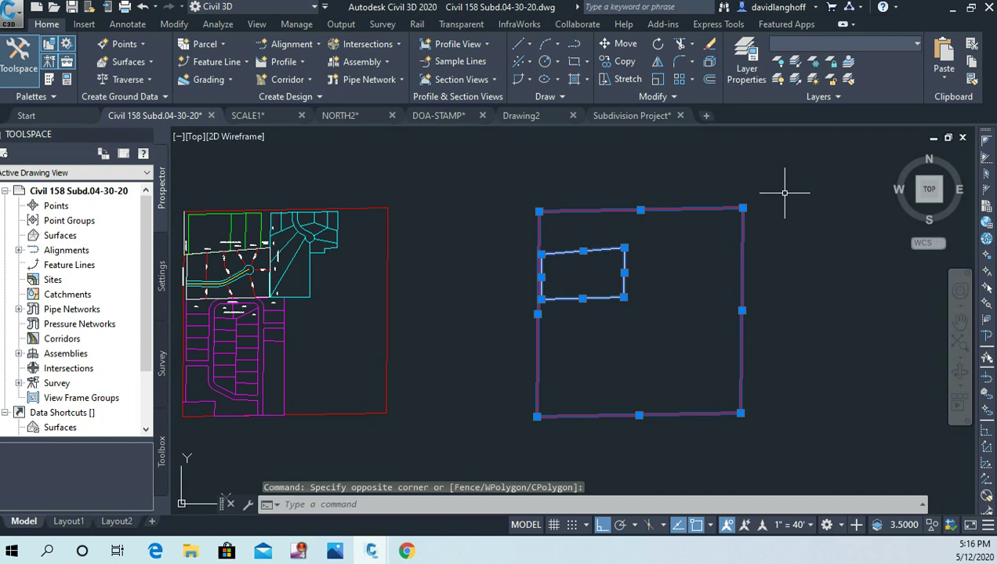
key(ctrl+c)
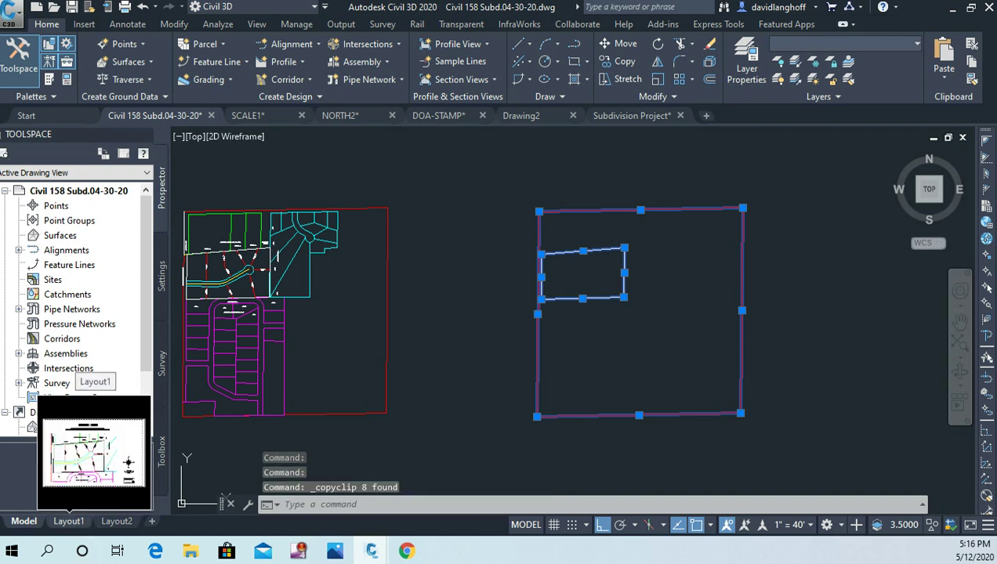
Paste the outlines into Layout1 beside the sheet and zoom out to locate them
click(69, 521)
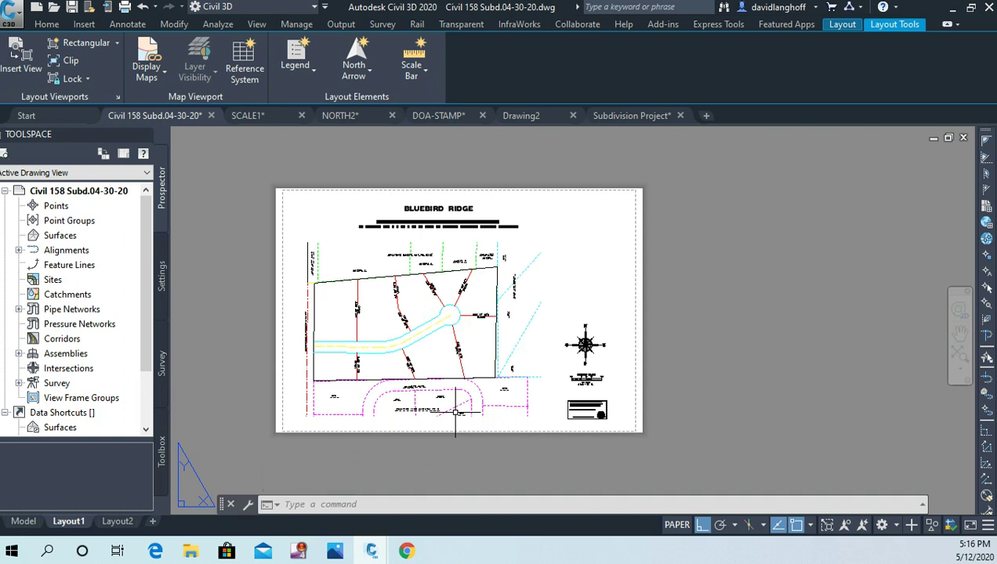
key(ctrl+v)
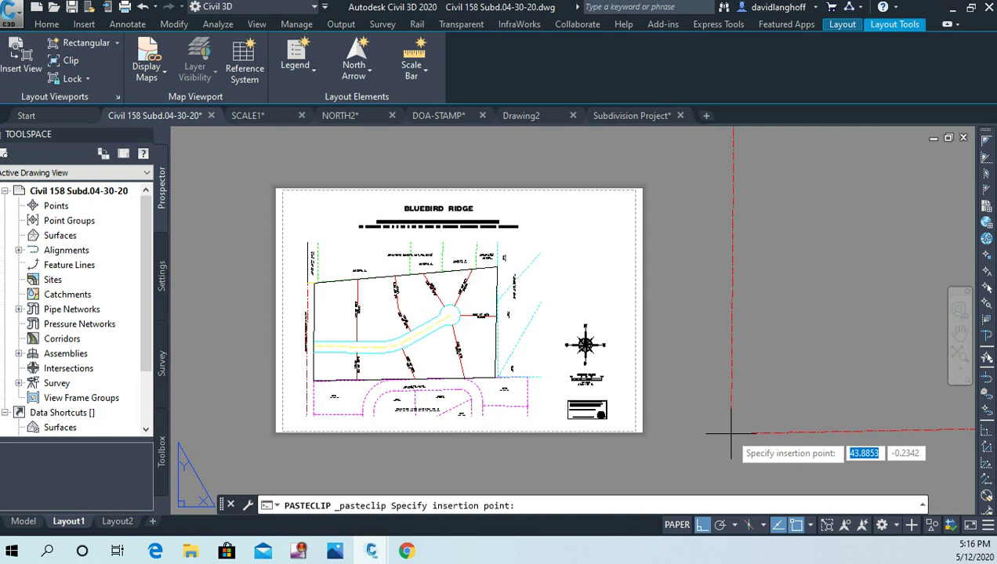
click(731, 432)
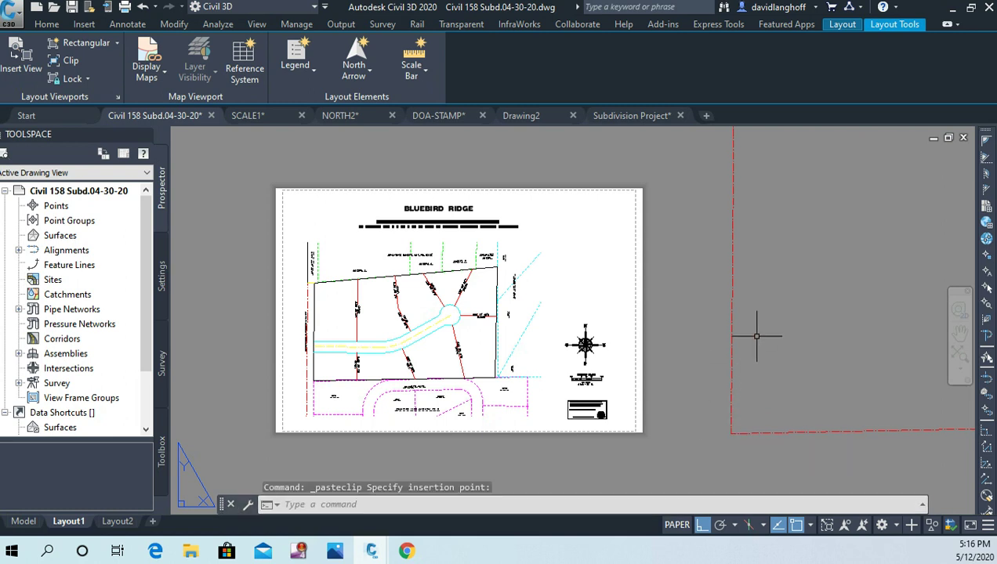
scroll(728, 329, down, 8)
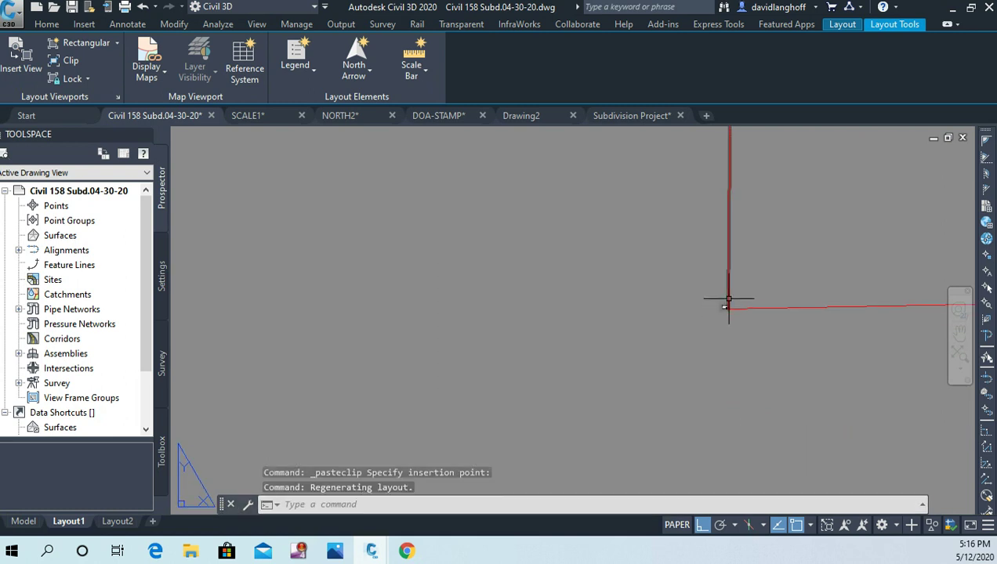
scroll(729, 300, down, 4)
middle_drag(716, 290, 470, 408)
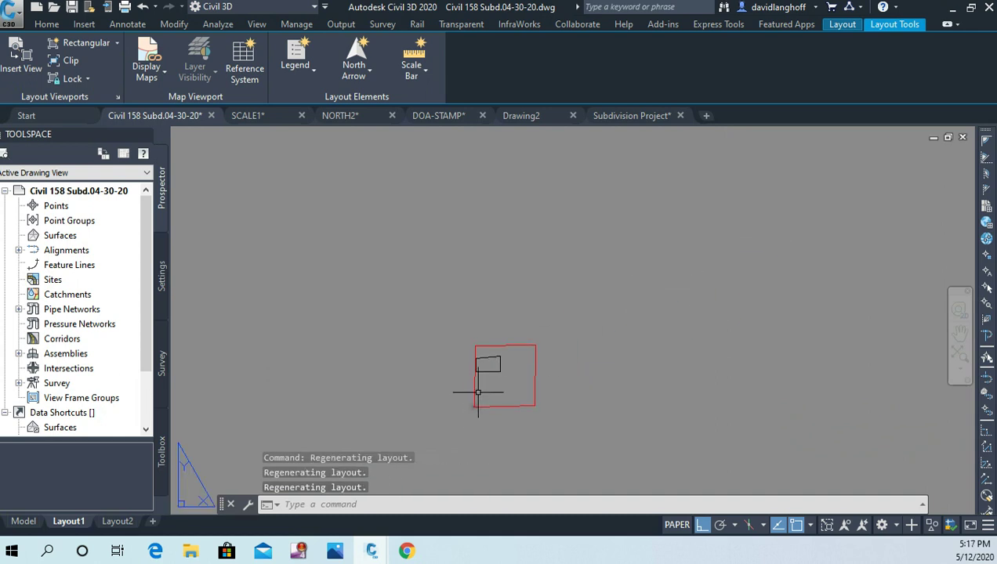
scroll(478, 392, up, 5)
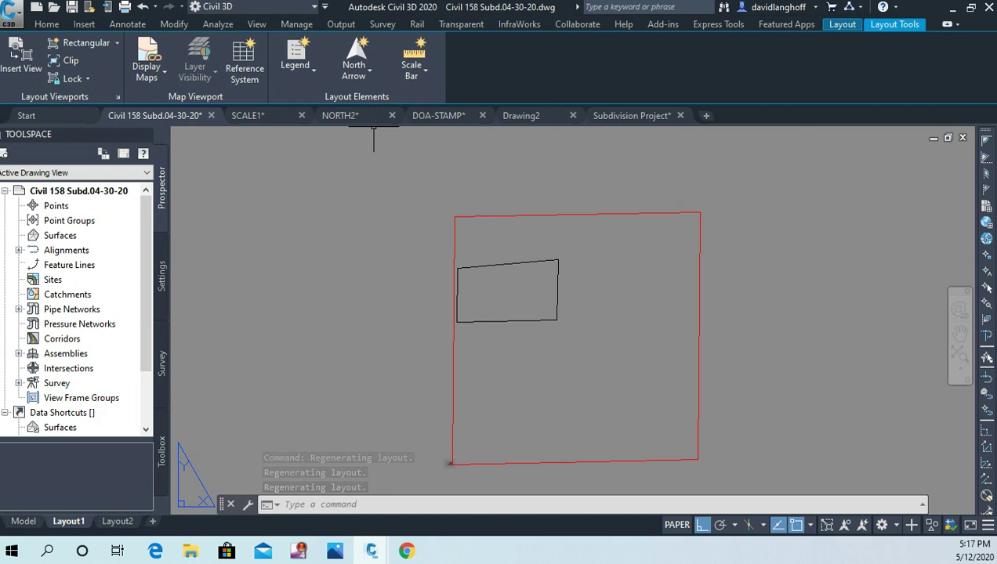
Begin scaling the pasted square and parcel from the bottom edge, then cancel that attempt
click(46, 24)
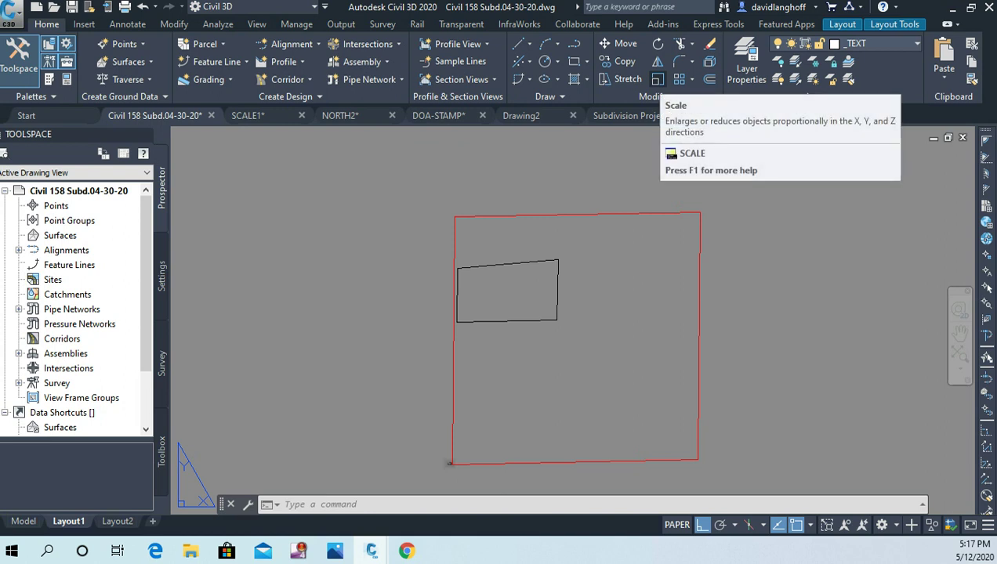
click(657, 79)
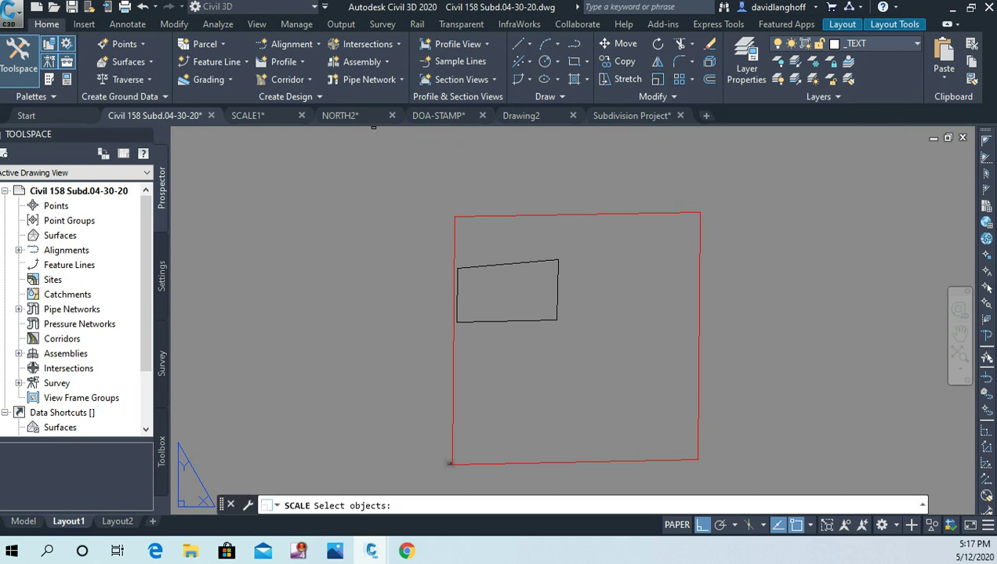
click(757, 192)
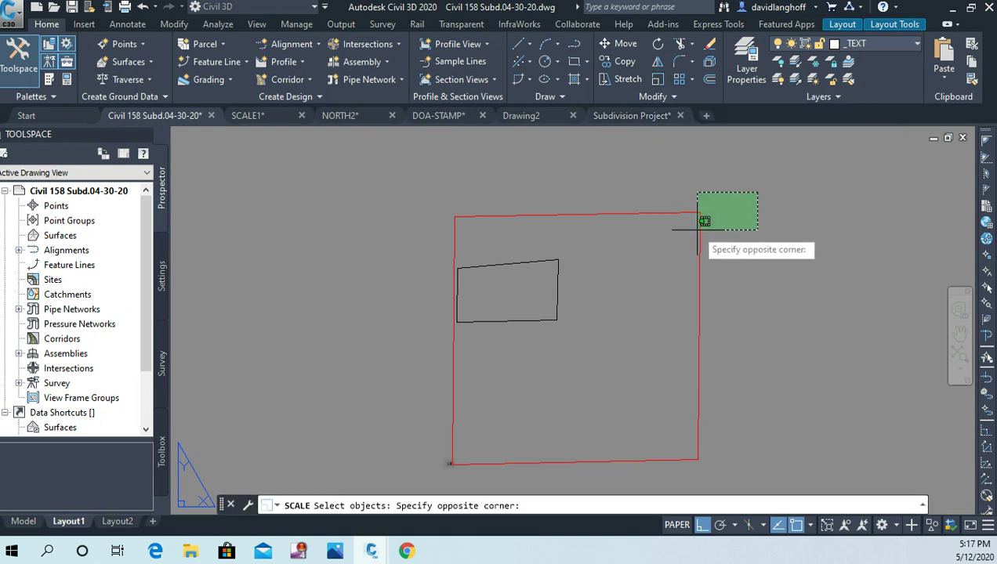
click(361, 360)
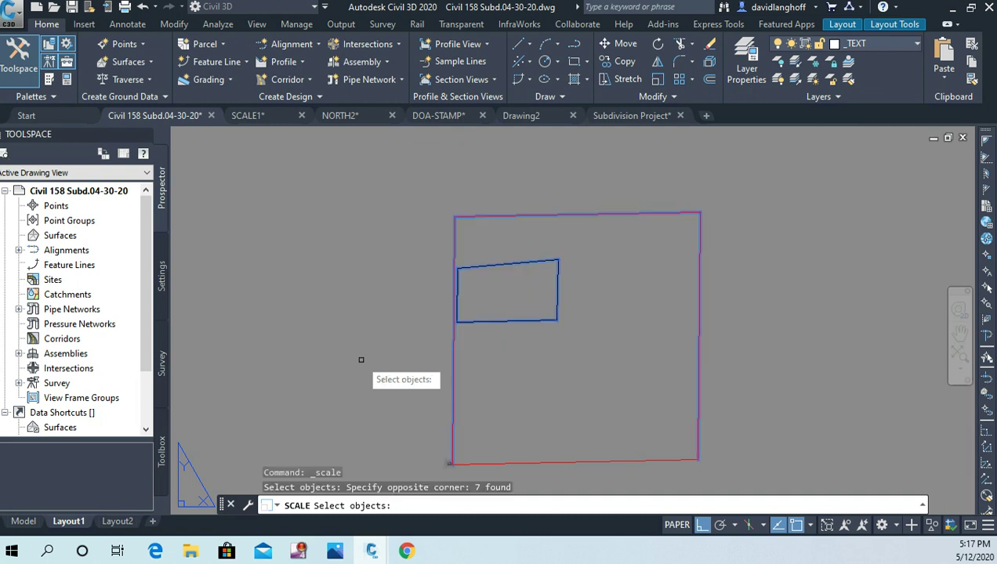
click(547, 463)
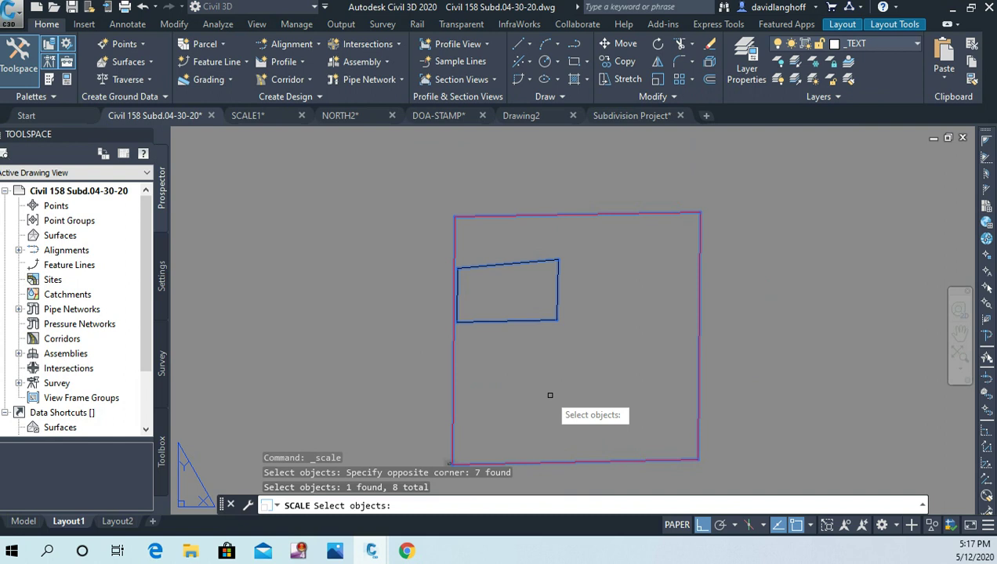
key(Return)
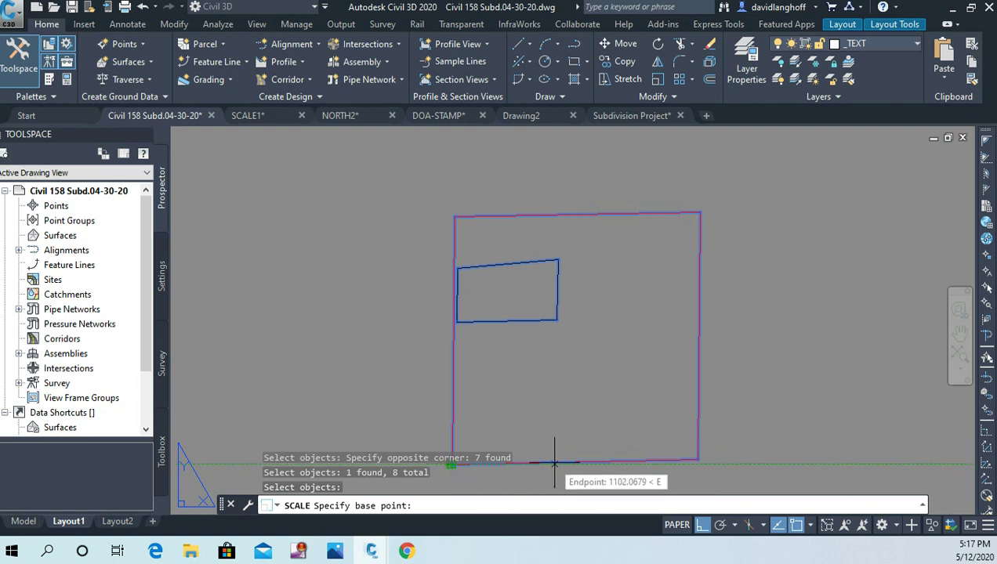
click(561, 463)
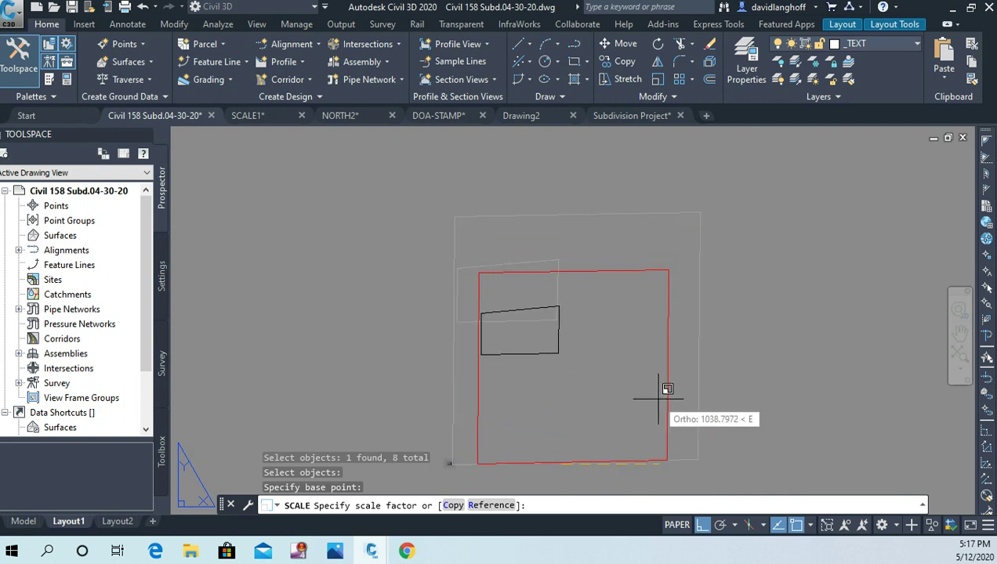
key(Escape)
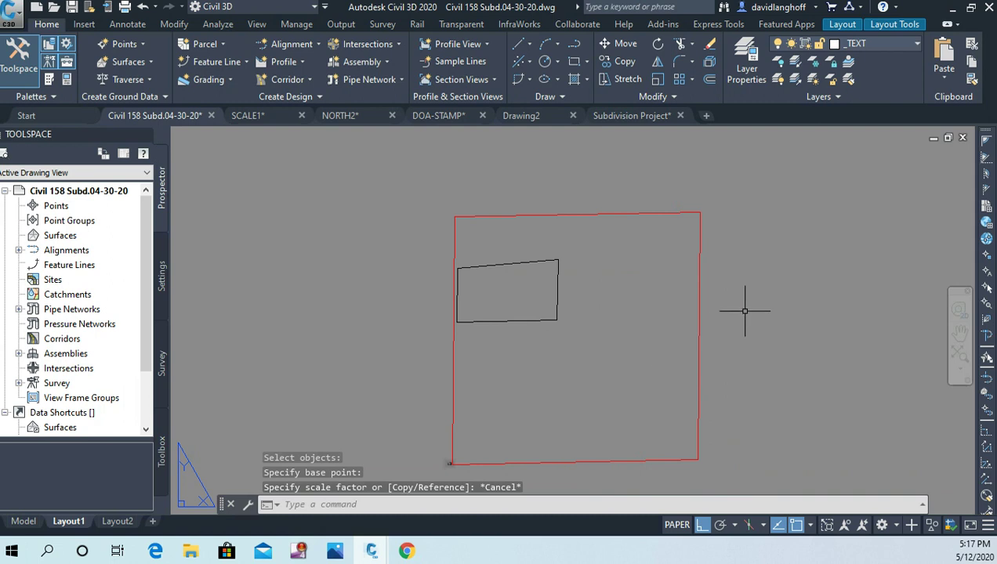
Scale the square, parcel and bottom line by .001 about the bottom-left corner
click(657, 79)
click(777, 159)
click(422, 346)
click(577, 463)
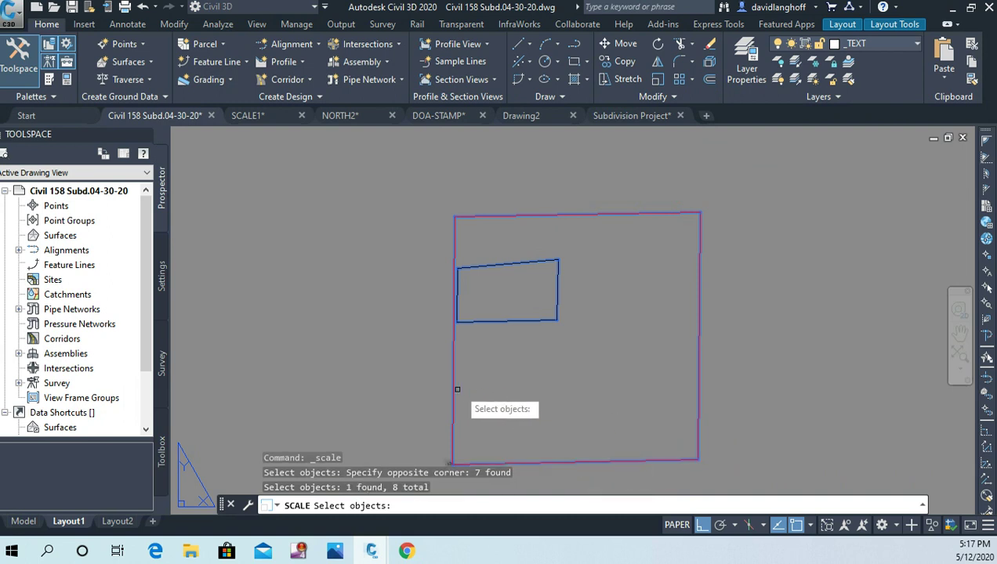
key(Return)
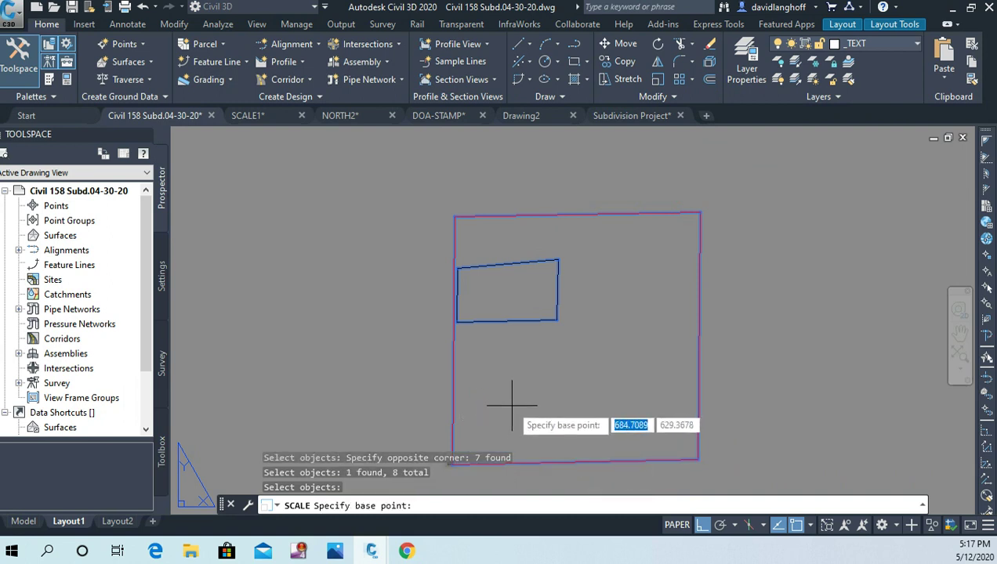
click(452, 464)
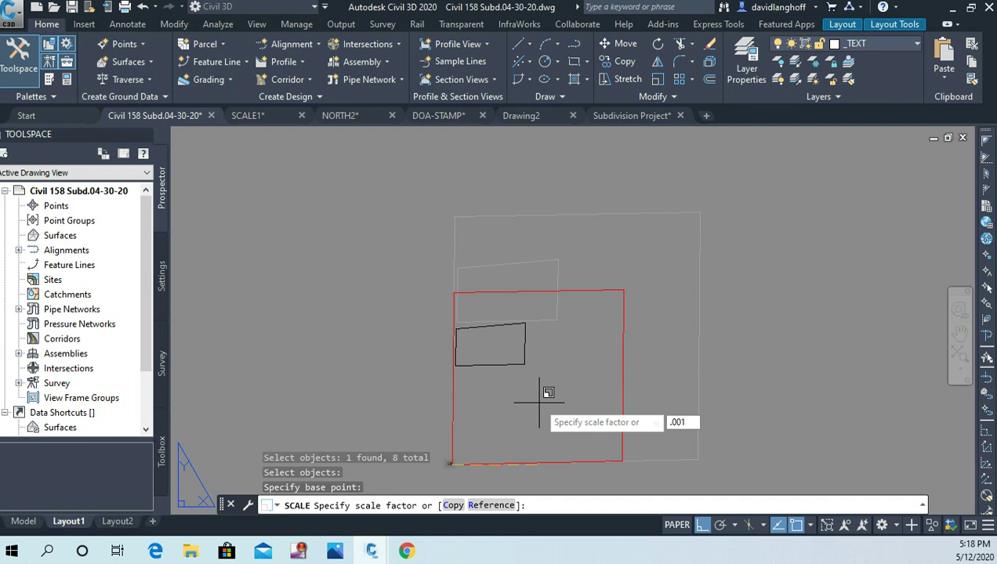
key(Return)
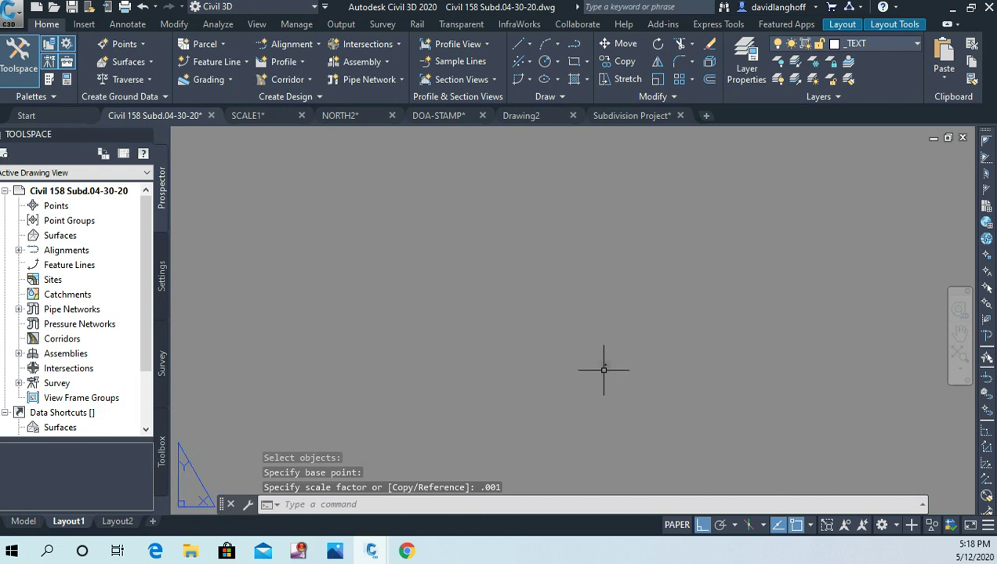
Move the shrunken map square and parcel into the sheet's upper-right corner above the north arrow
scroll(610, 359, up, 12)
scroll(558, 322, up, 6)
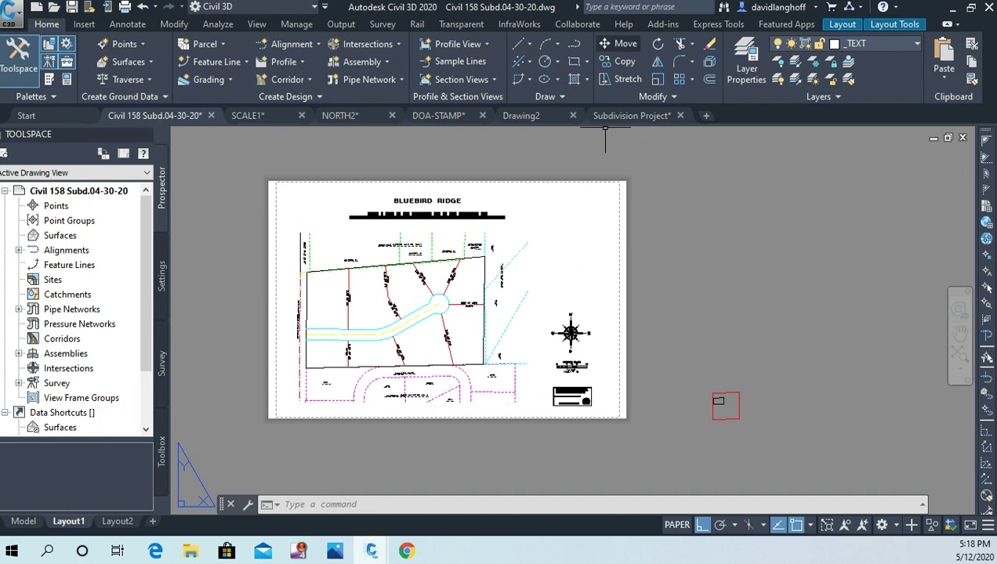
click(619, 43)
click(775, 366)
click(716, 440)
key(Return)
click(759, 423)
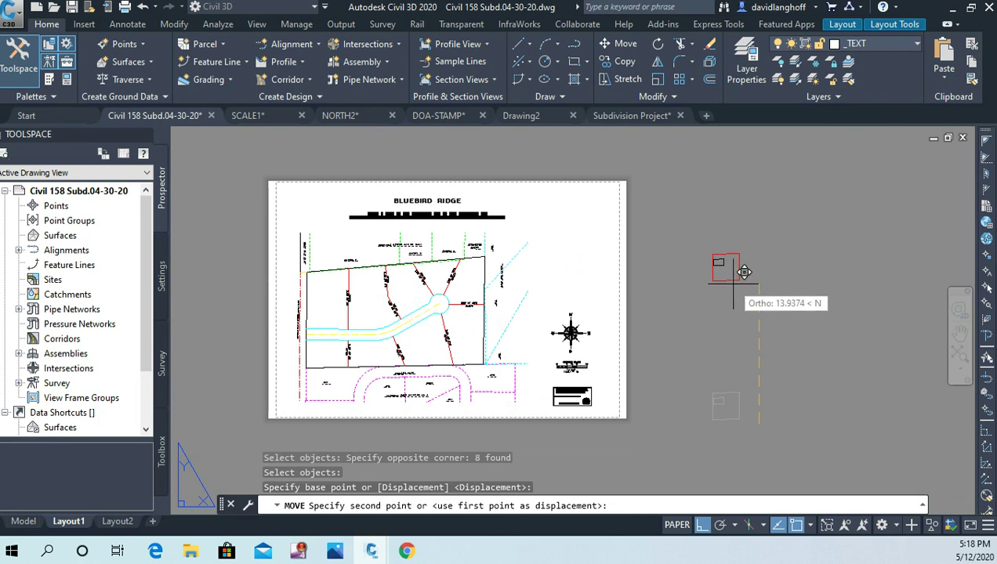
key(F8)
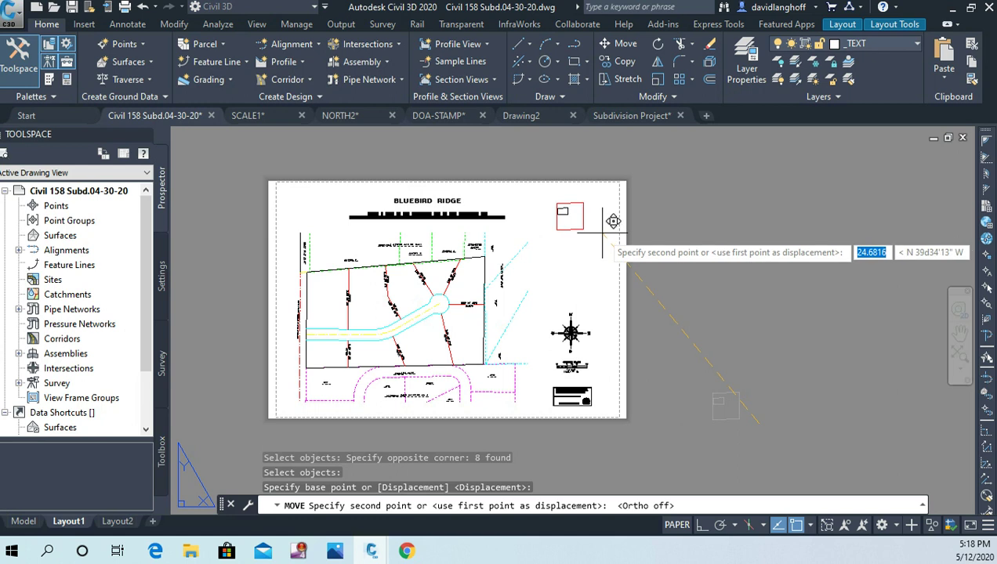
click(613, 222)
middle_drag(616, 234, 580, 304)
scroll(580, 304, up, 5)
scroll(614, 253, up, 4)
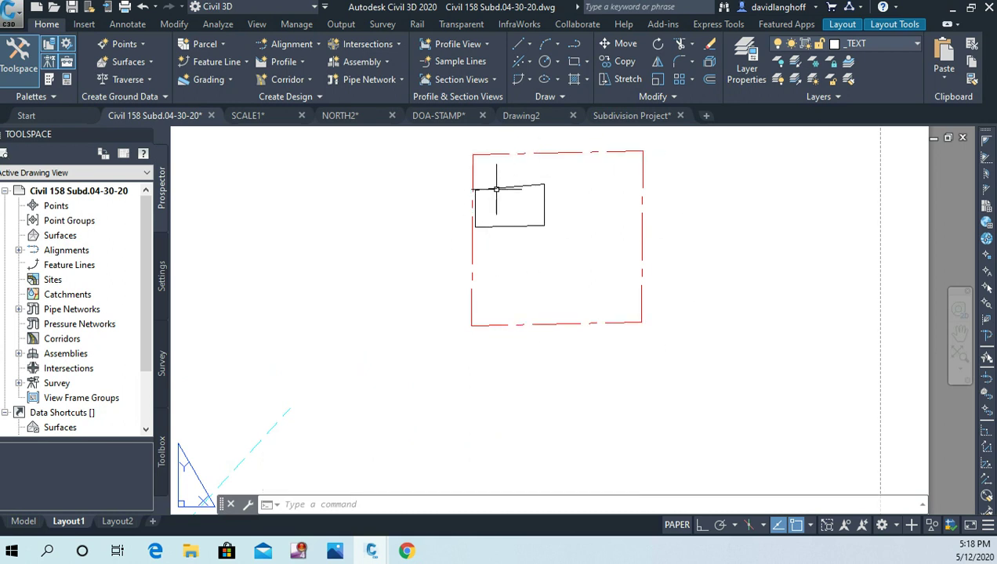
Hatch the parcel rectangle inside the red square with the ANSI31 diagonal pattern
middle_drag(515, 263, 504, 316)
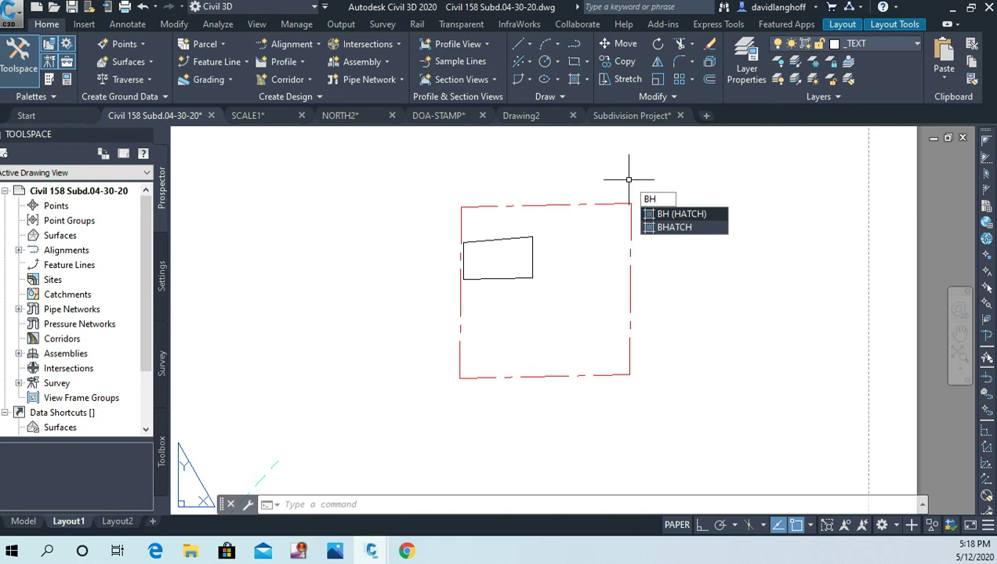
key(Return)
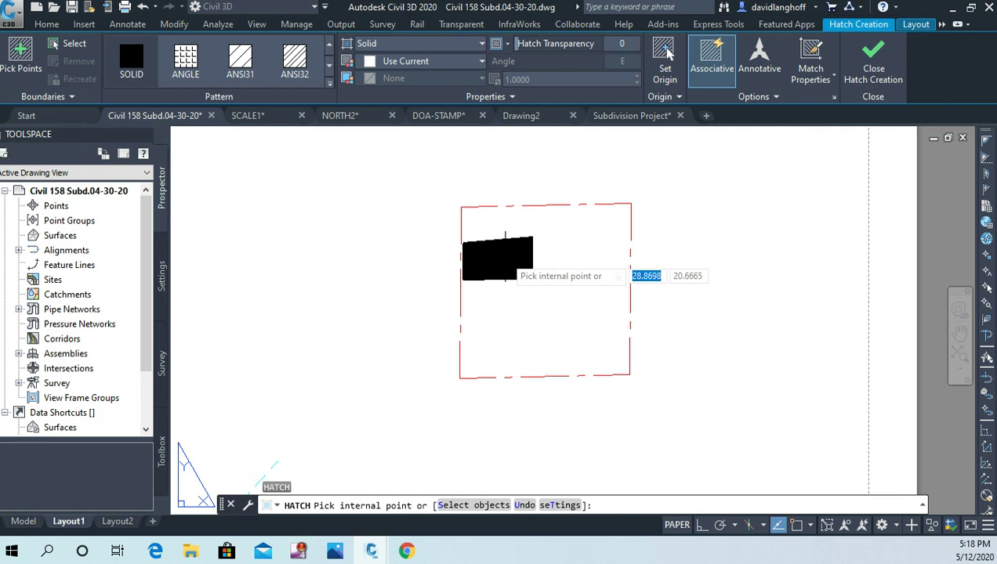
click(508, 255)
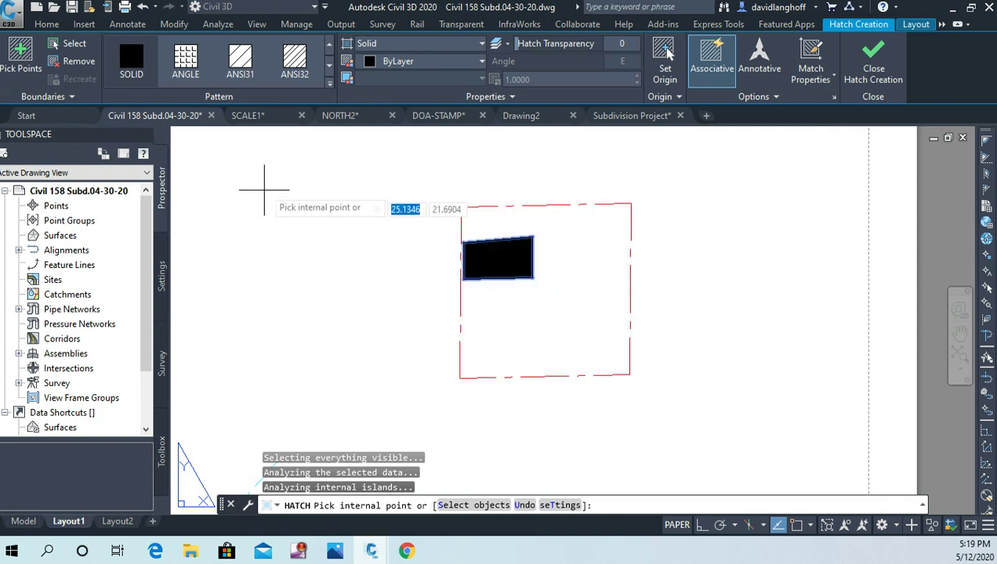
click(240, 58)
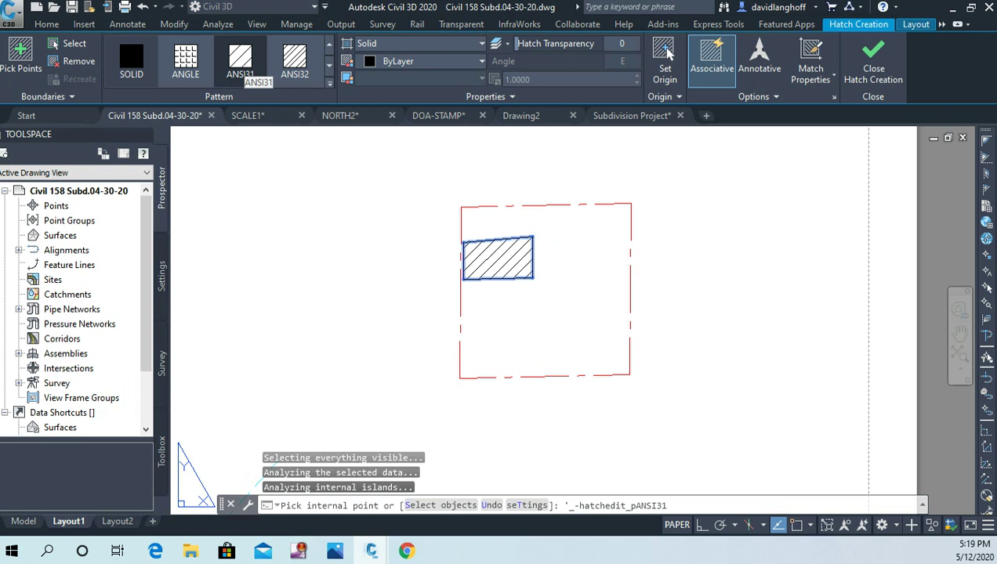
click(240, 59)
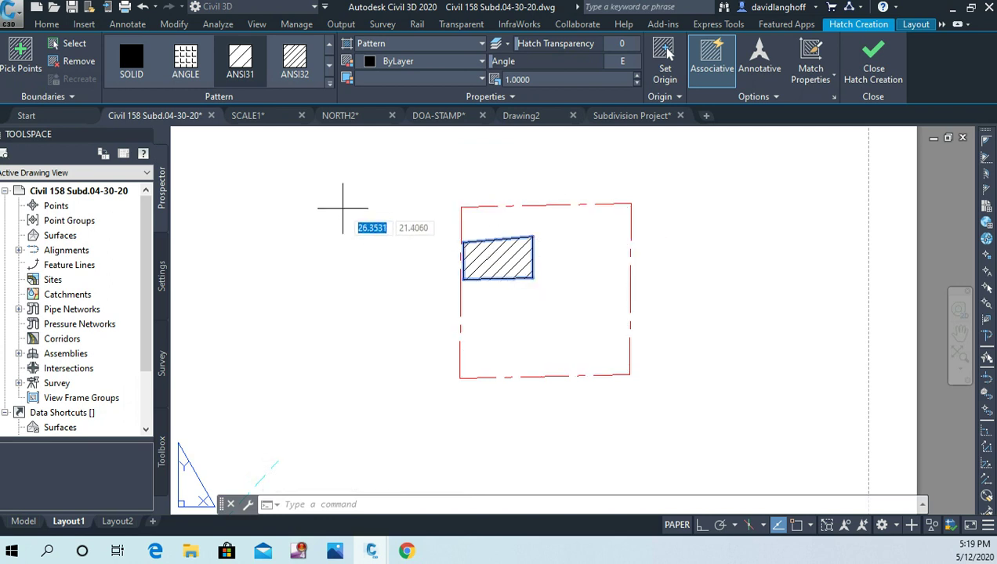
key(Return)
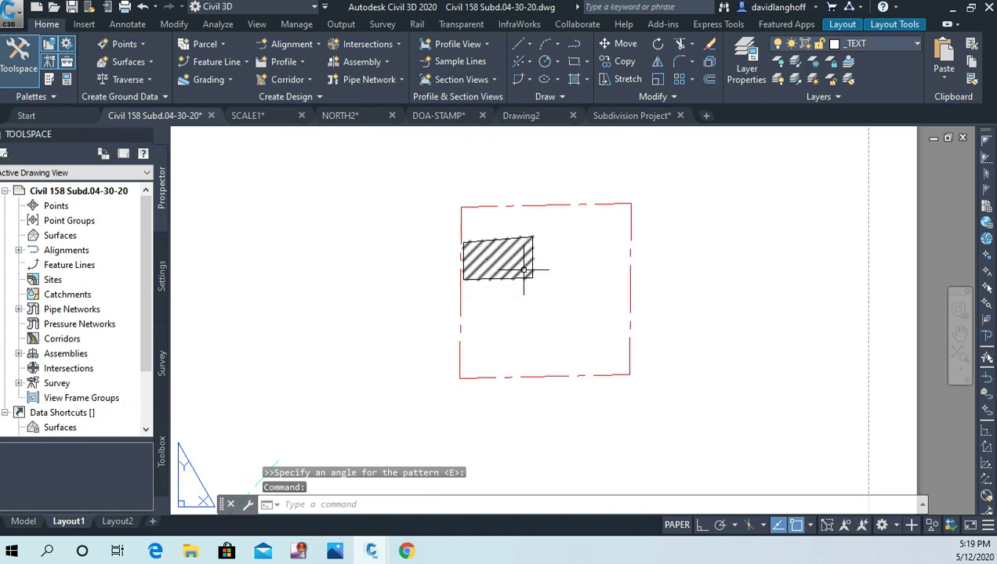
middle_drag(525, 276, 506, 302)
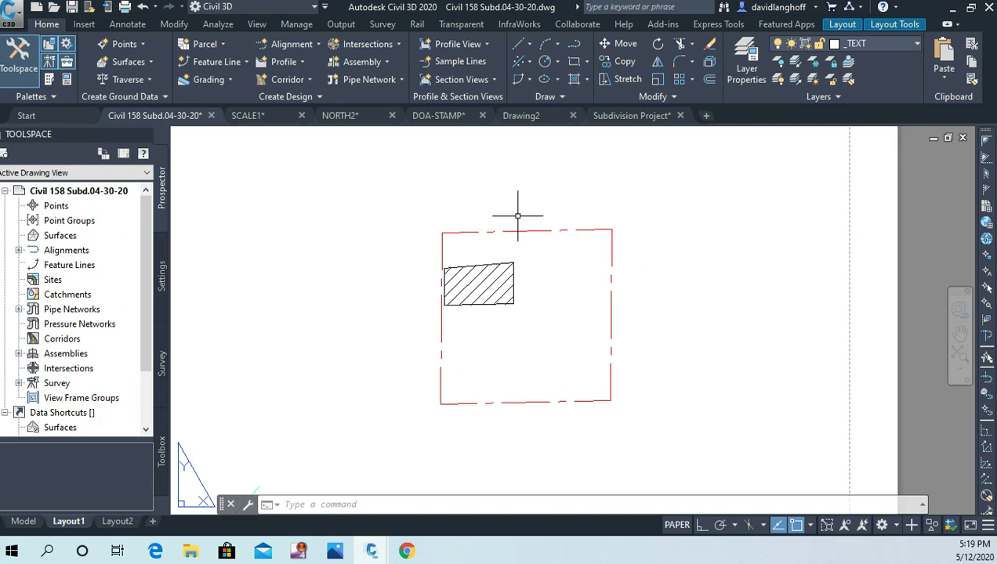
Create a new PS TEXT text style using the romans.shx font
text(S)
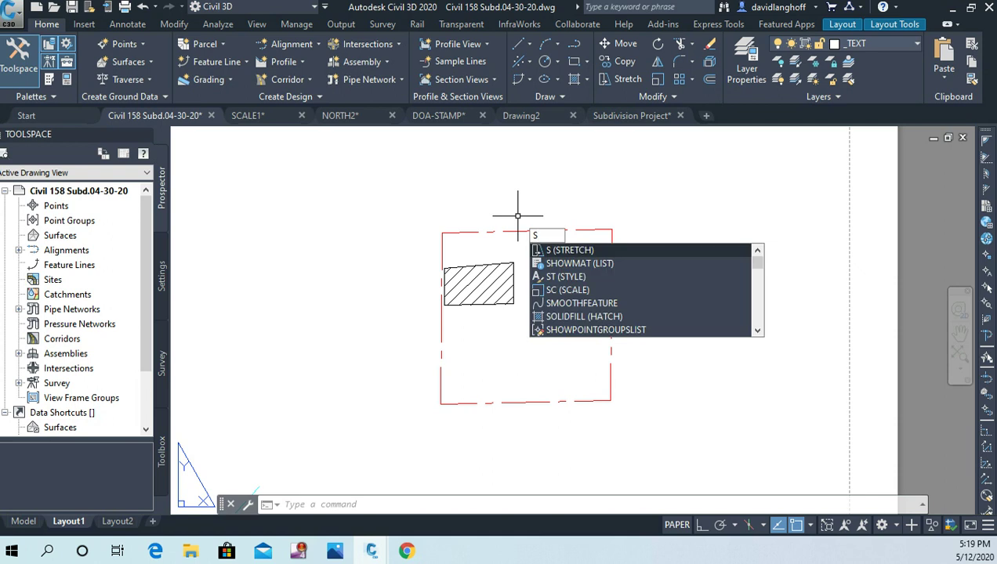
text(T)
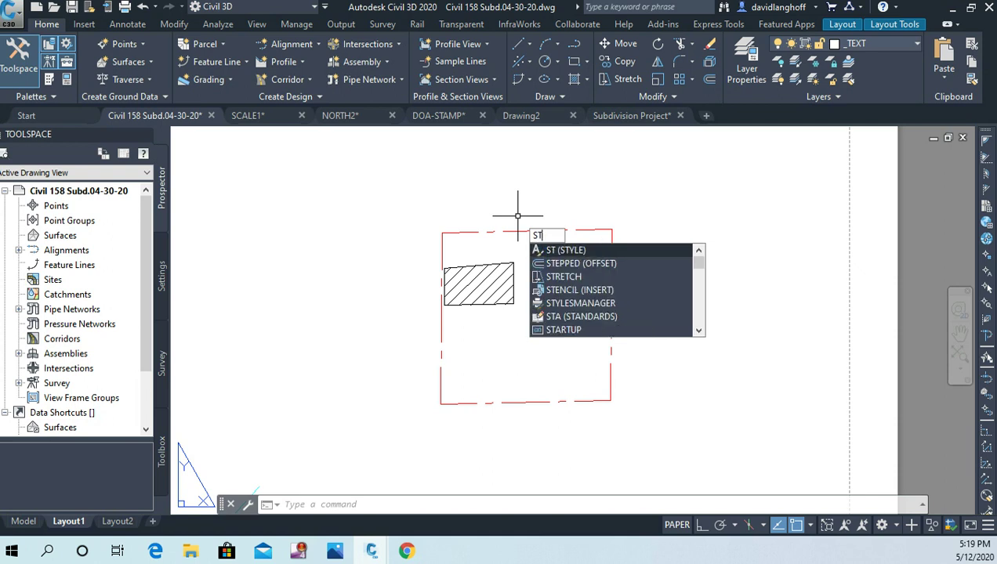
key(Return)
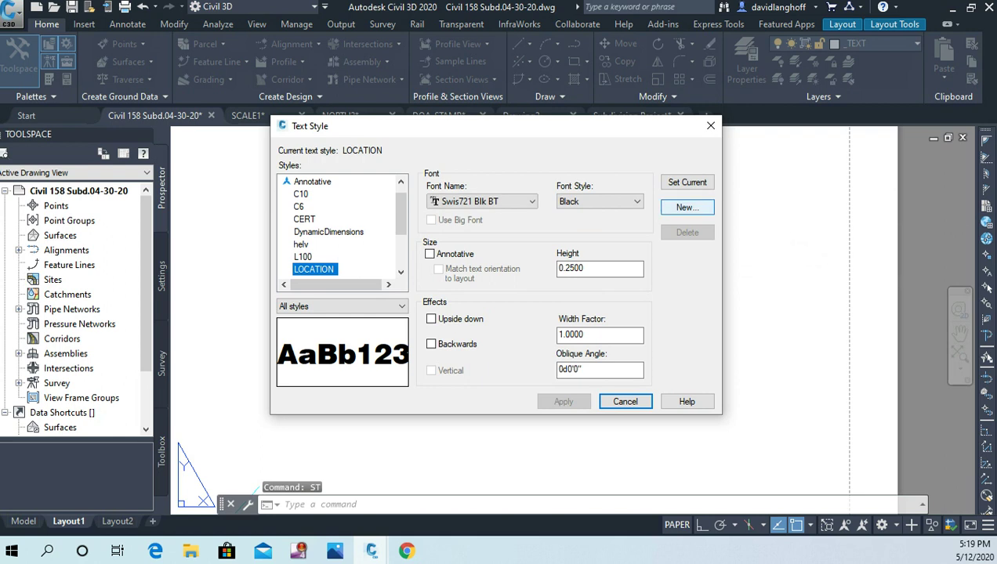
click(687, 207)
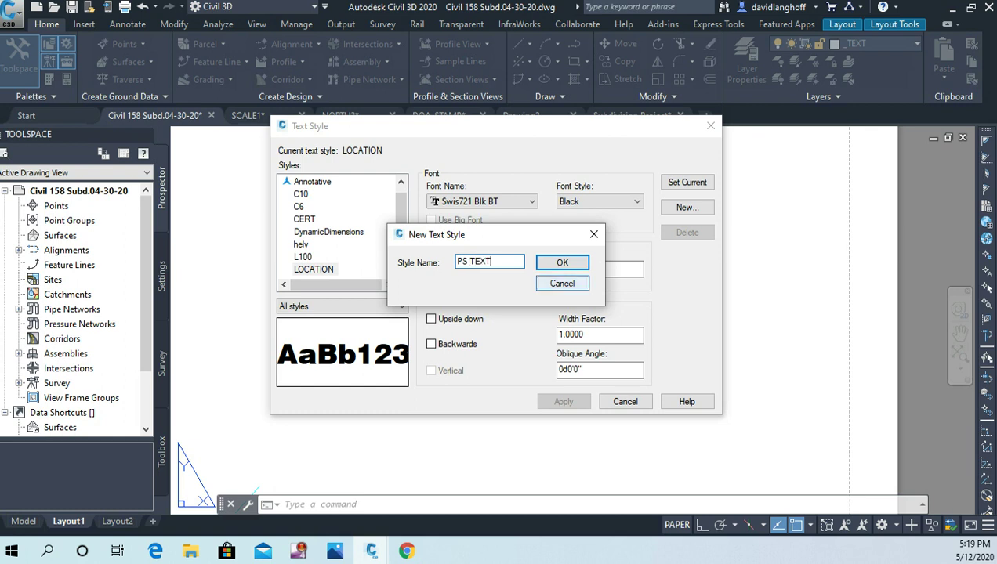
key(Return)
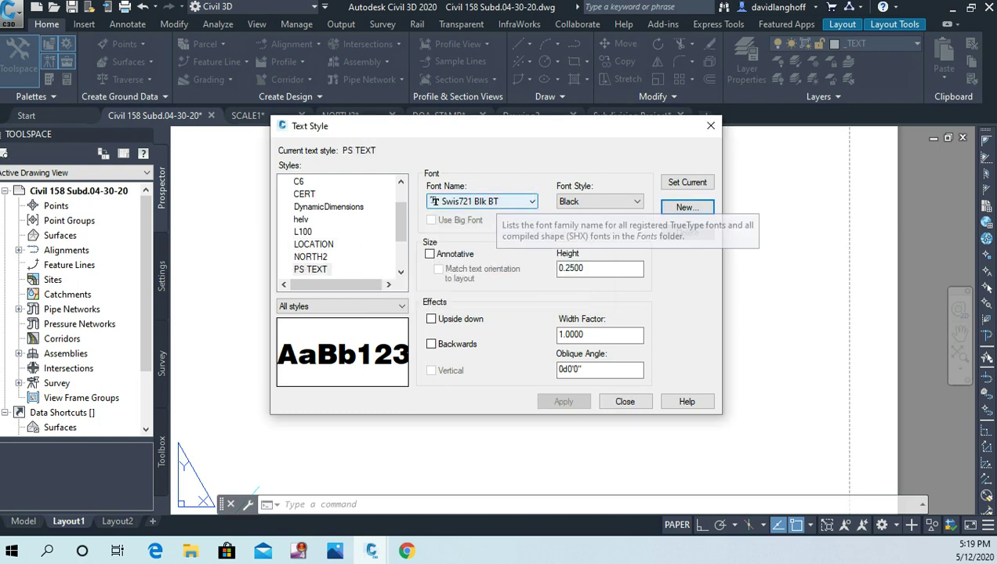
click(501, 201)
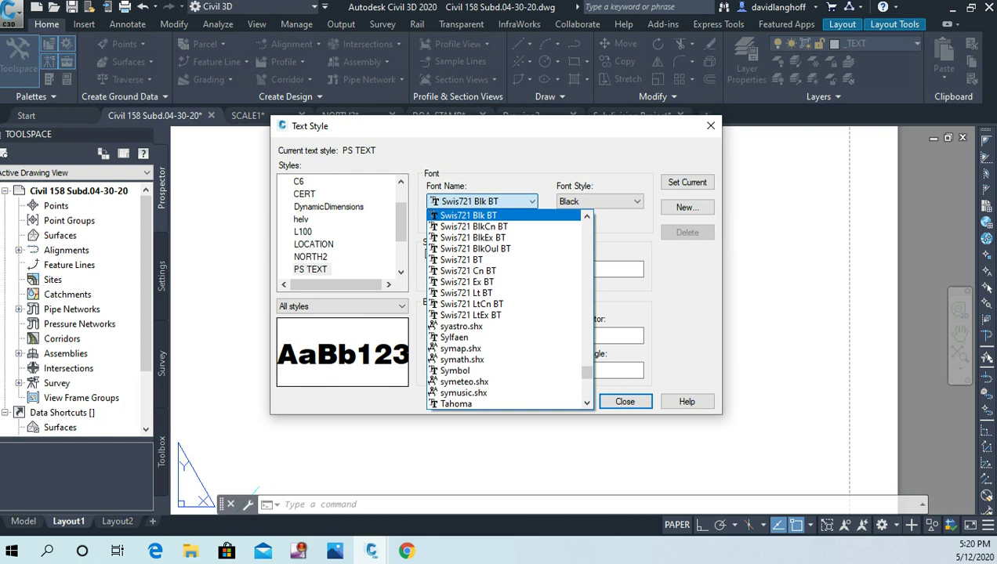
scroll(509, 309, up, 18)
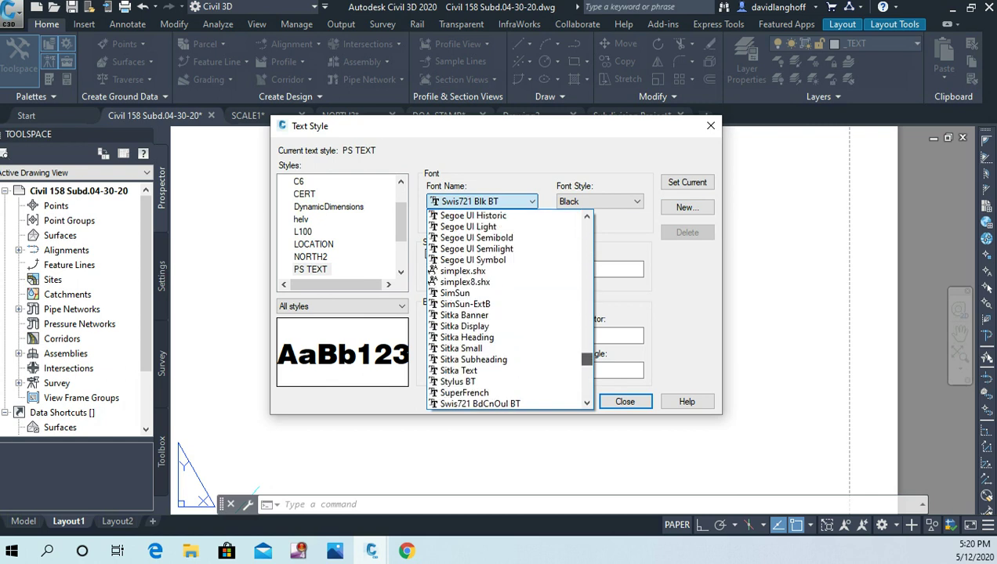
scroll(470, 348, up, 1)
scroll(470, 348, down, 1)
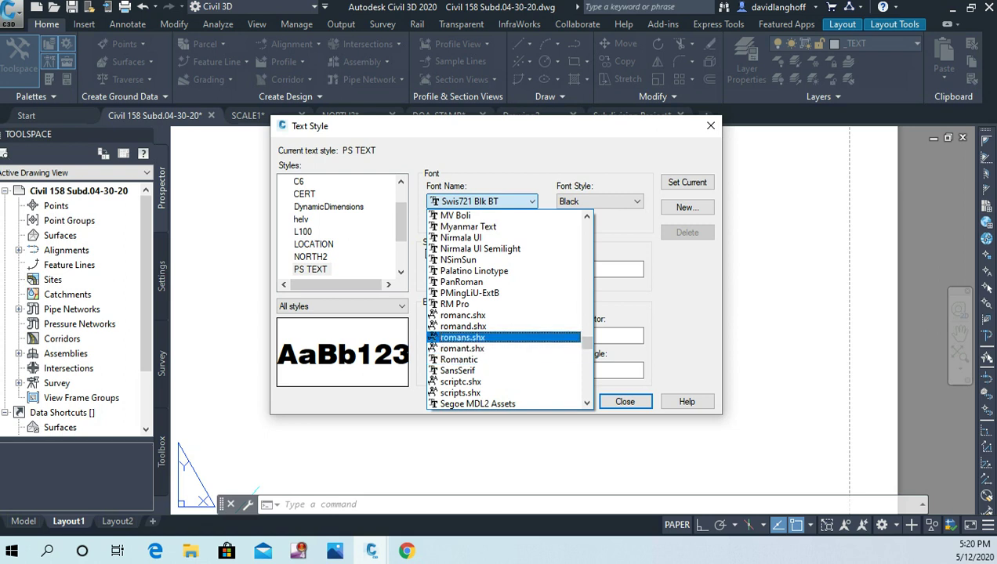
click(471, 337)
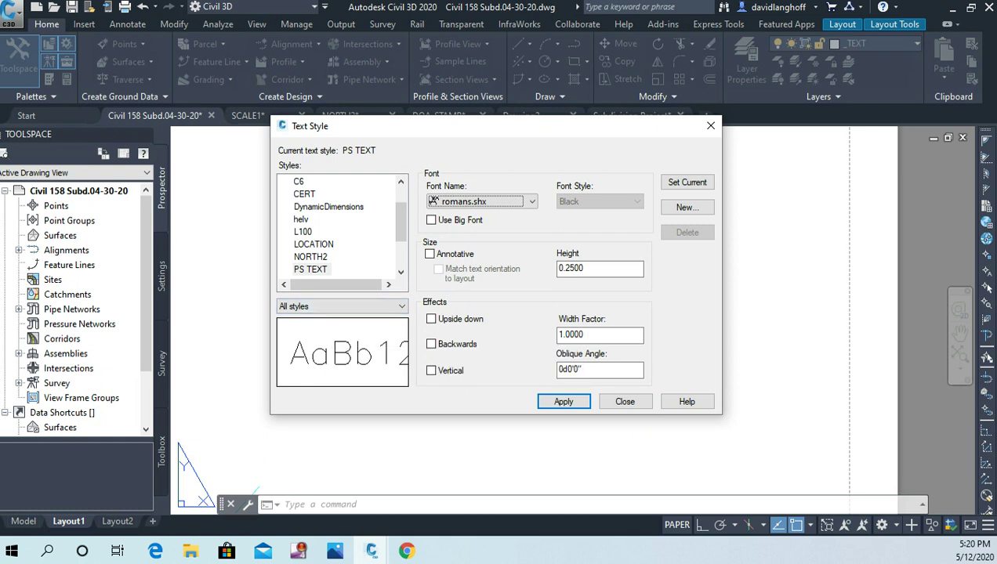
Set the PS TEXT height to 0.08, apply it, and close Text Style
click(584, 268)
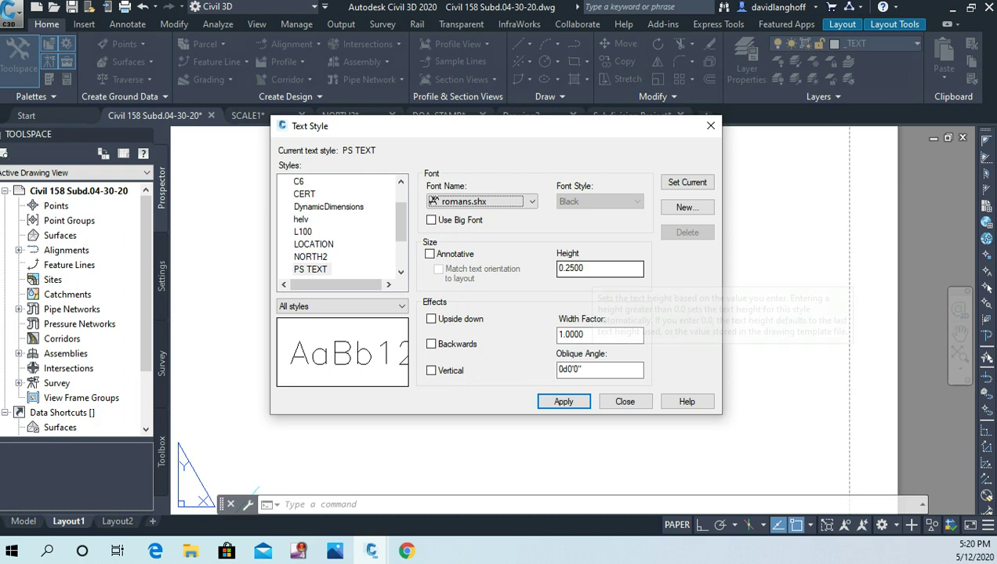
key(ctrl+a)
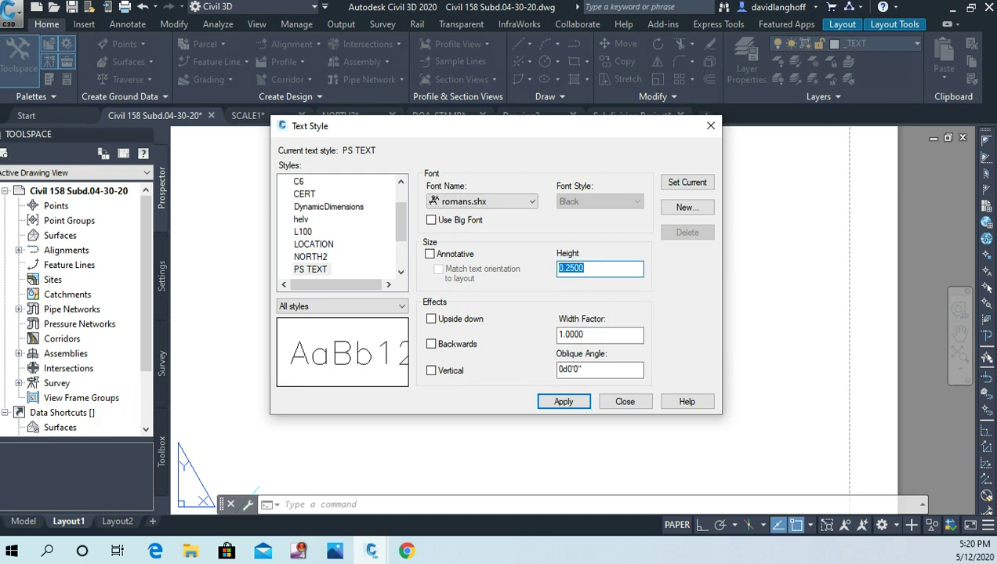
text(.08)
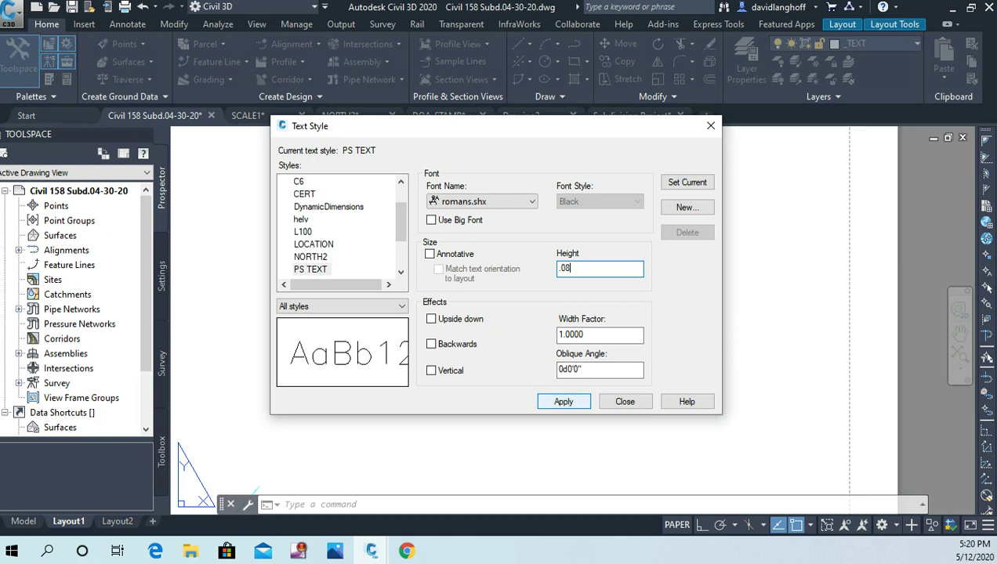
click(563, 401)
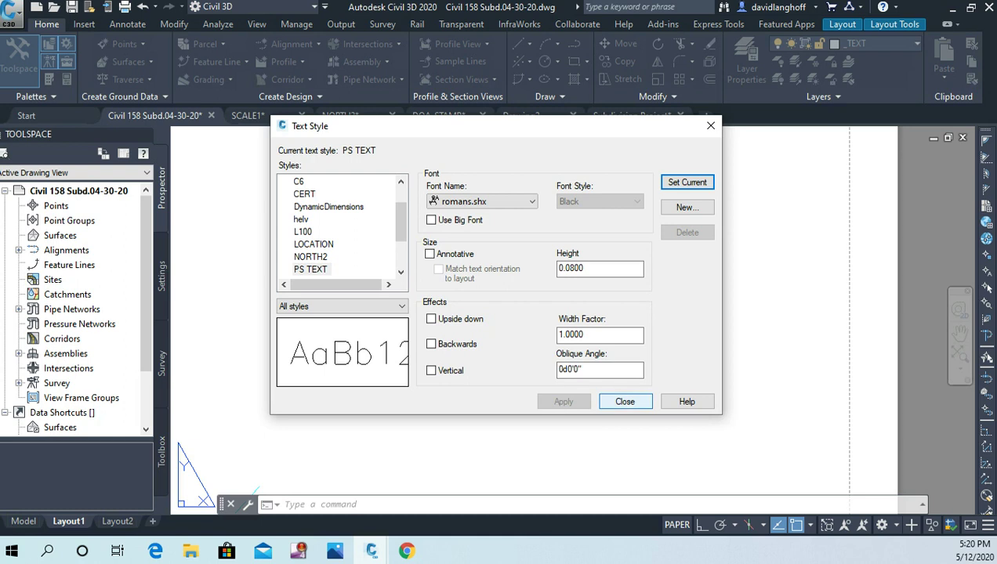
click(625, 401)
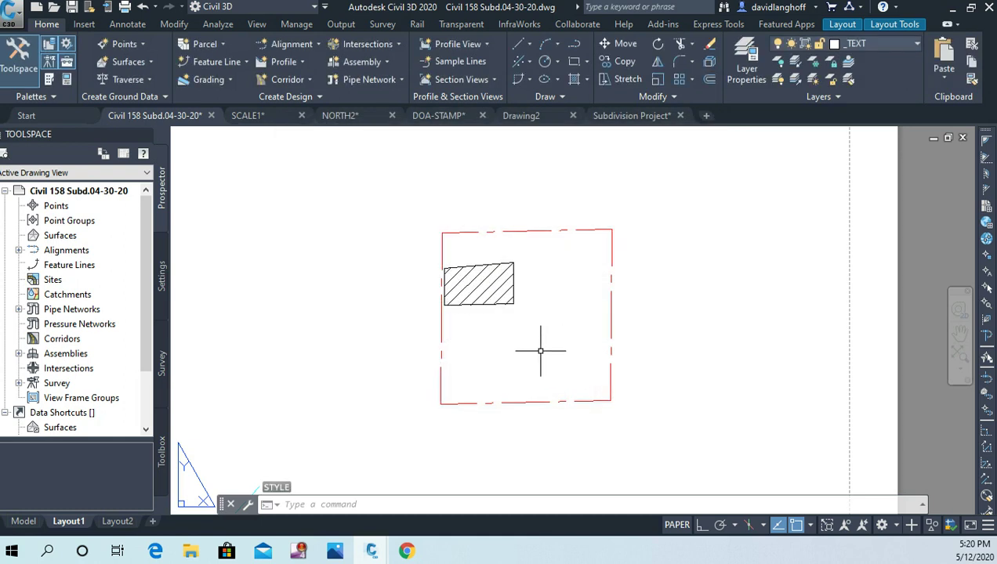
Start DT single-line text centred below the red frame with horizontal 0° rotation
text(DT)
key(Return)
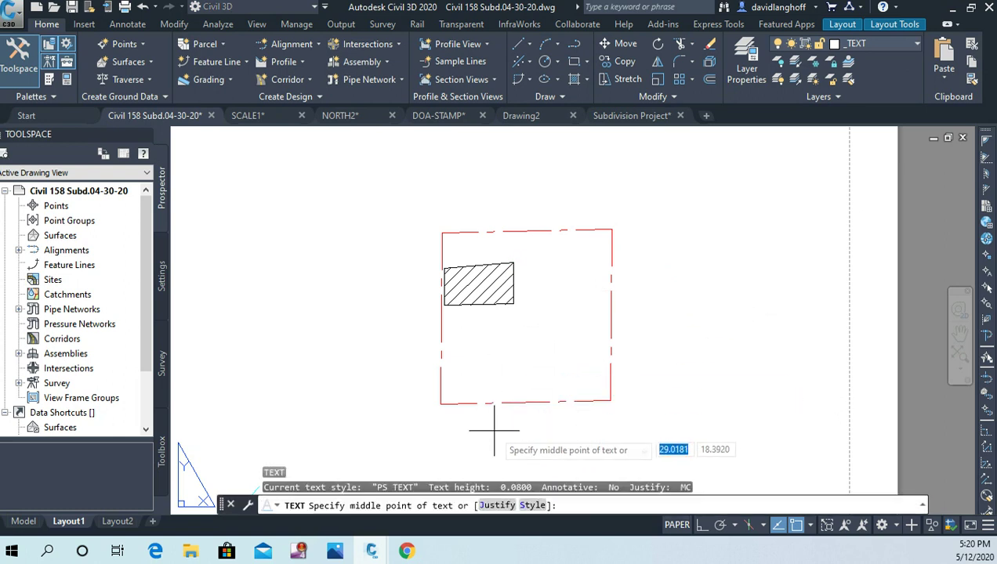
click(483, 453)
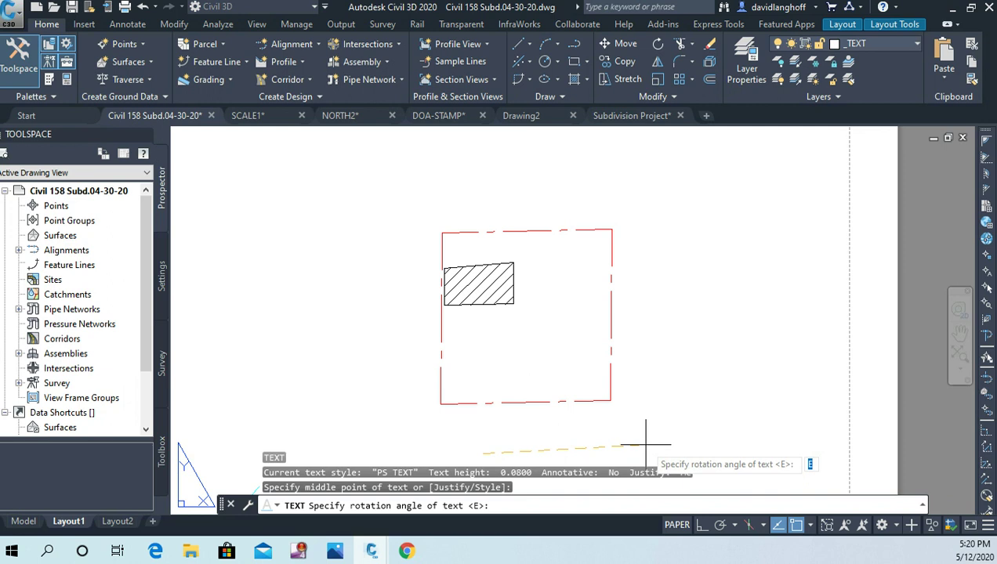
key(F8)
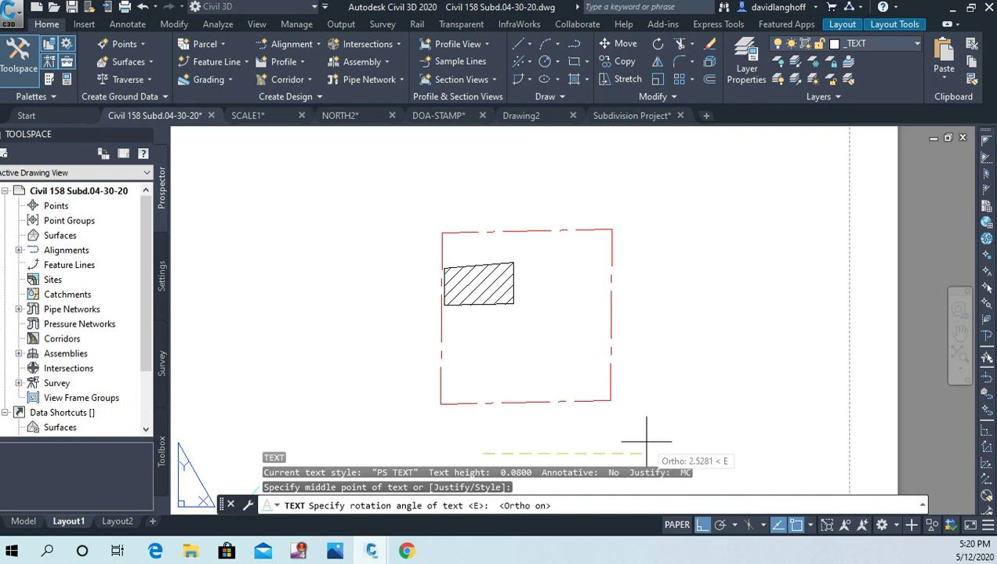
click(647, 442)
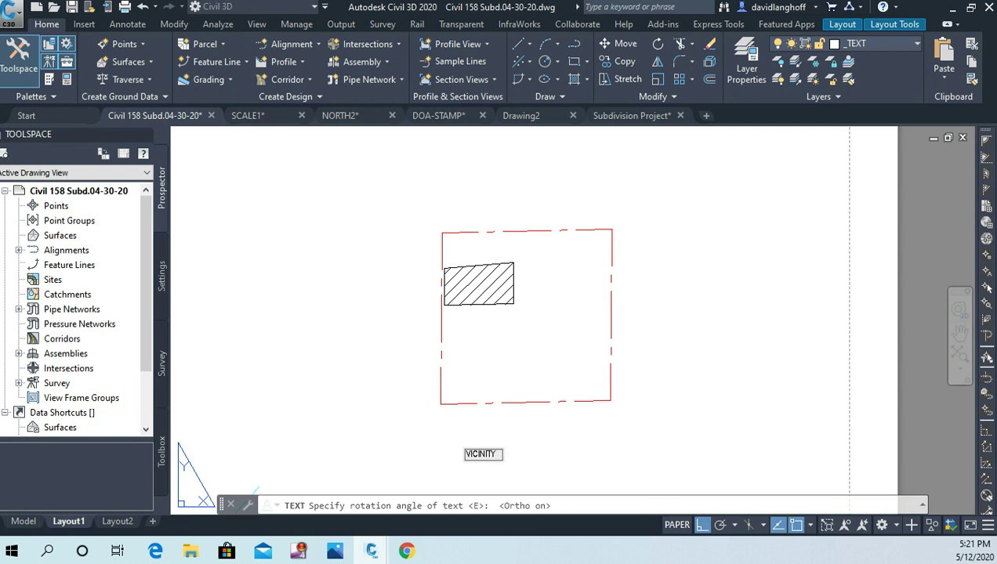
Complete 'VICINITY MAP' and type the second line 'SE 1/4 SECTION 18-9-18'
text(MAP)
key(Return)
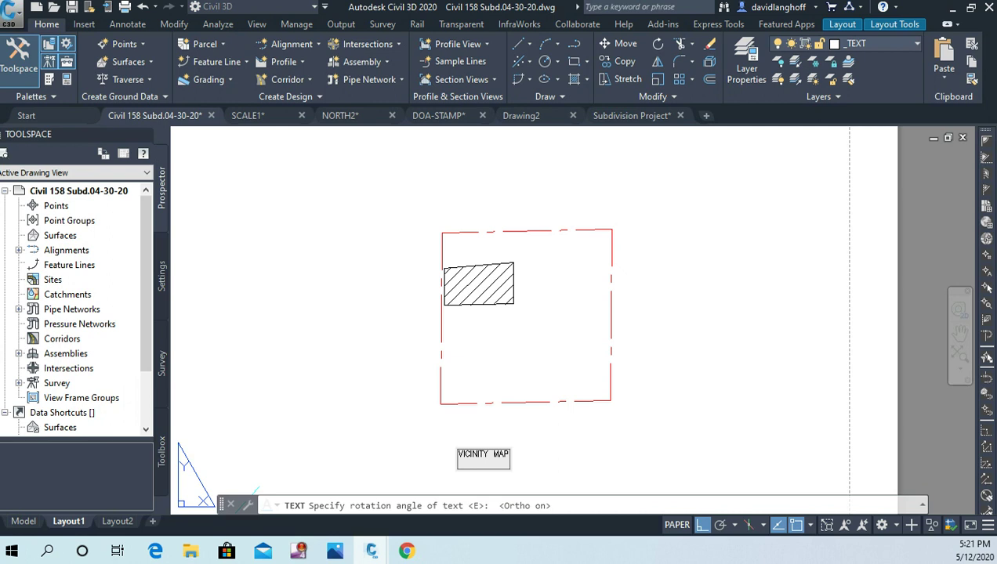
text(SE 1/4 SECTI)
key(BackSpace)
text(OPM)
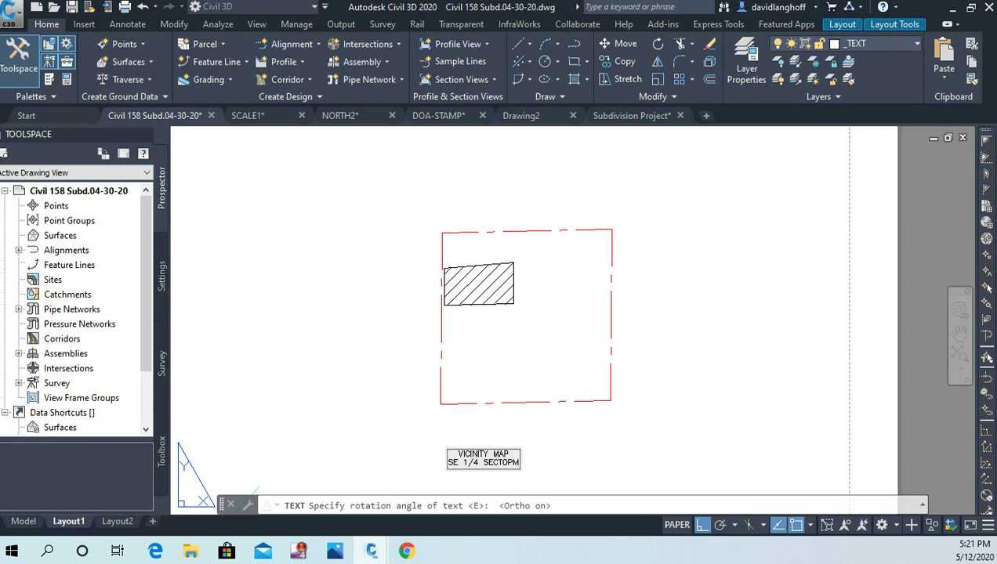
key(BackSpace)
key(BackSpace)
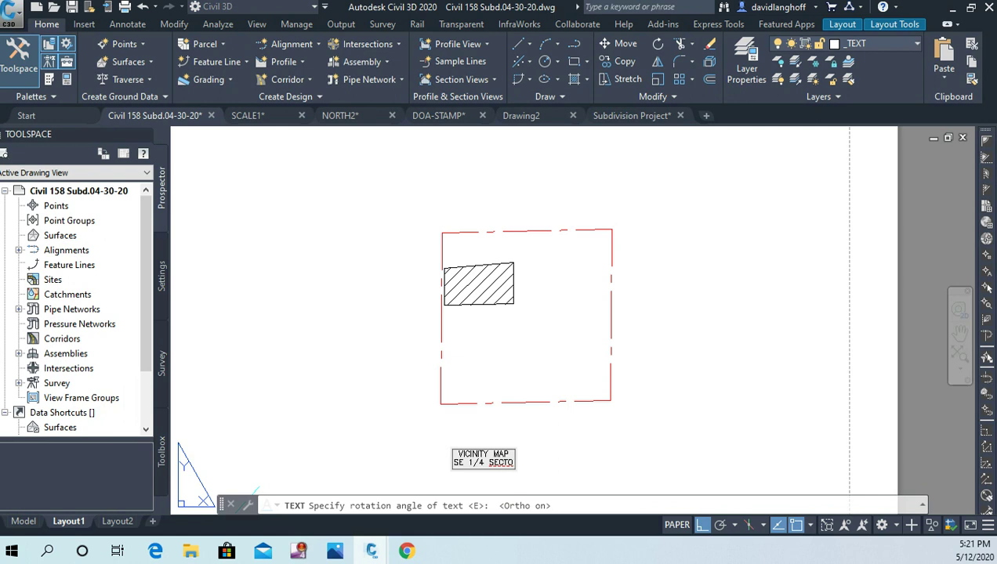
key(BackSpace)
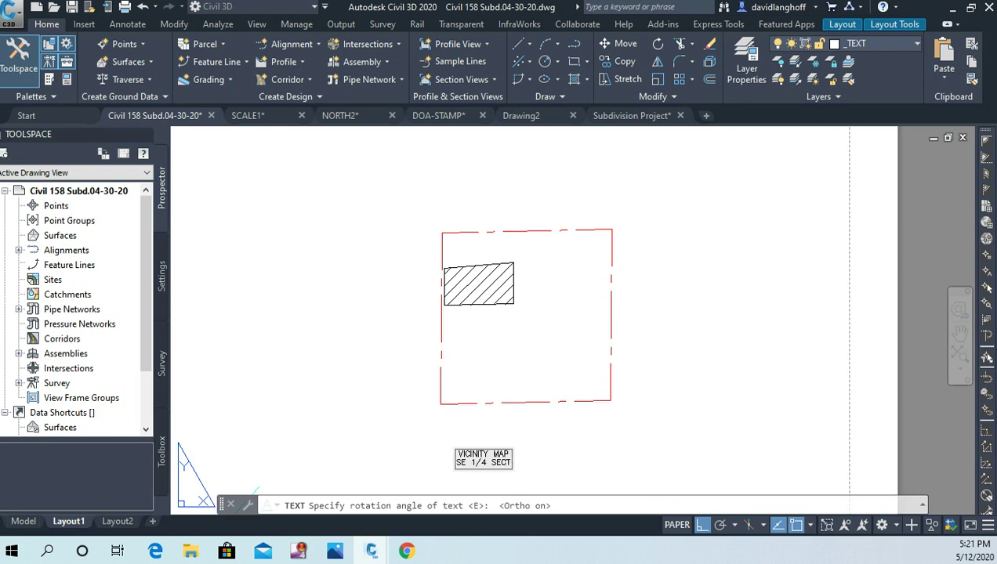
text(ION)
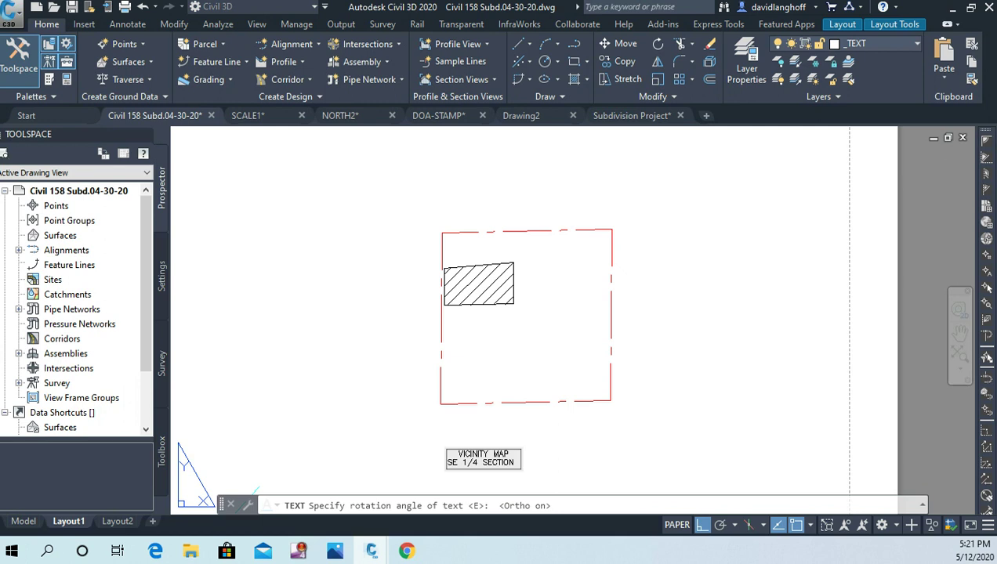
text( 18)
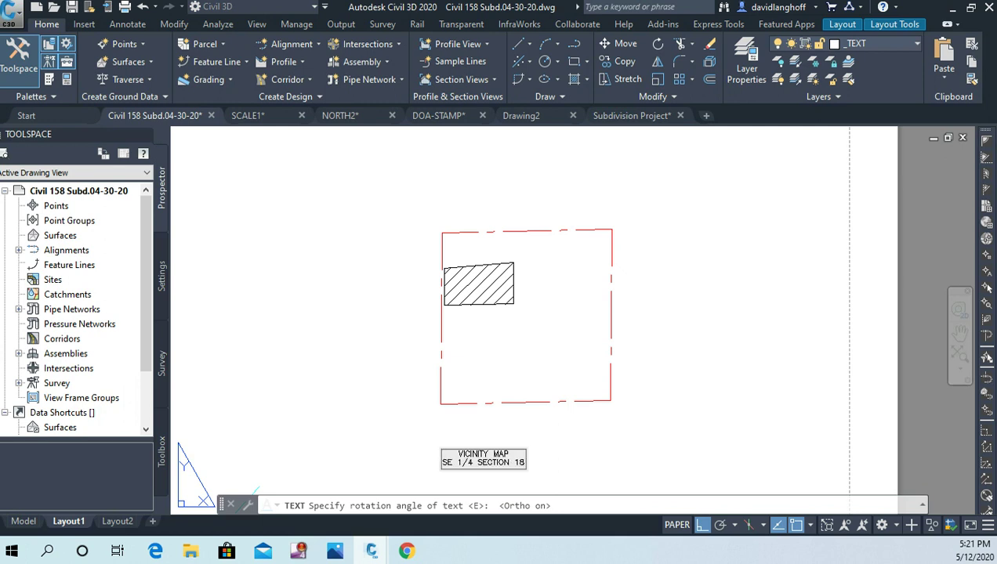
text(-9)
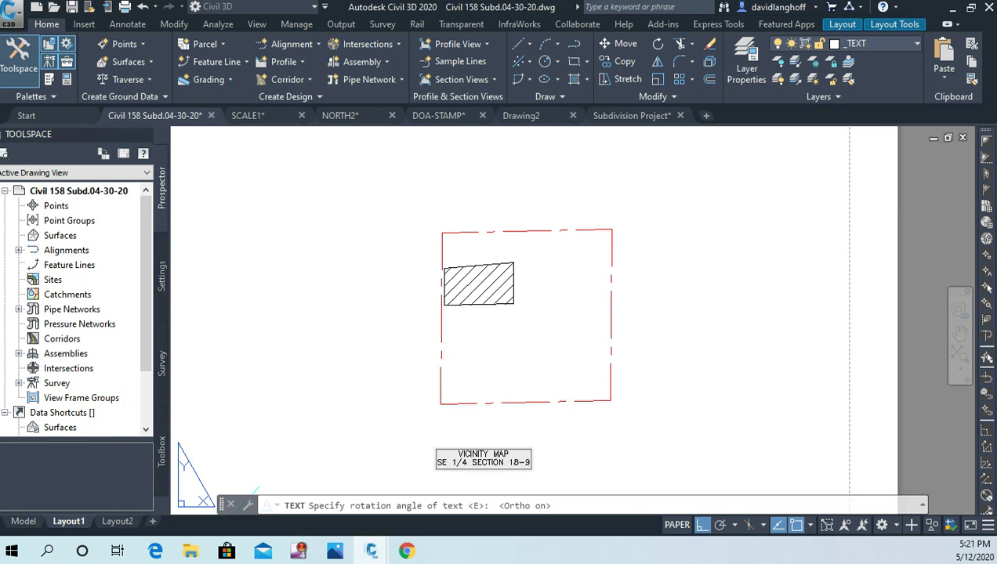
text(-)
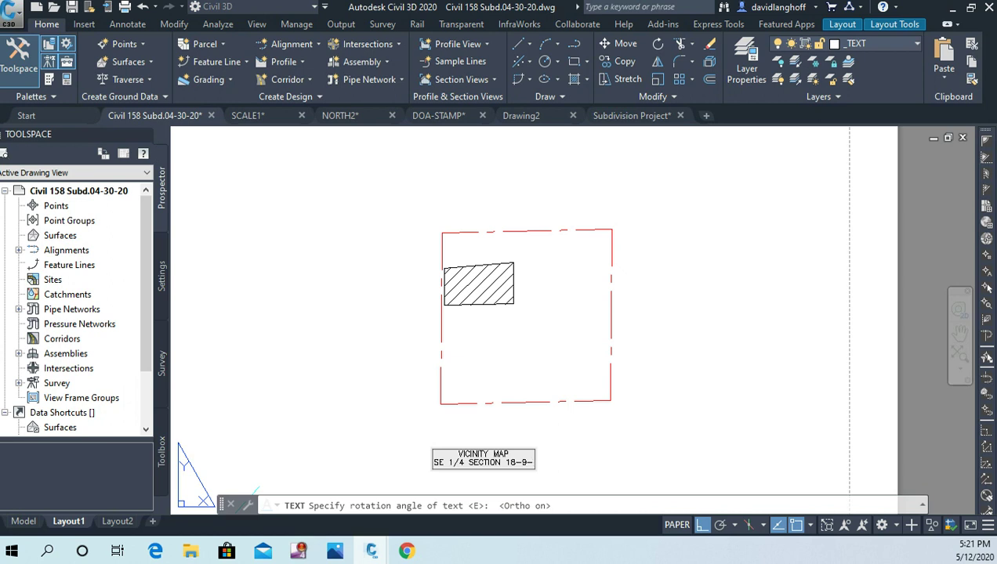
text(18)
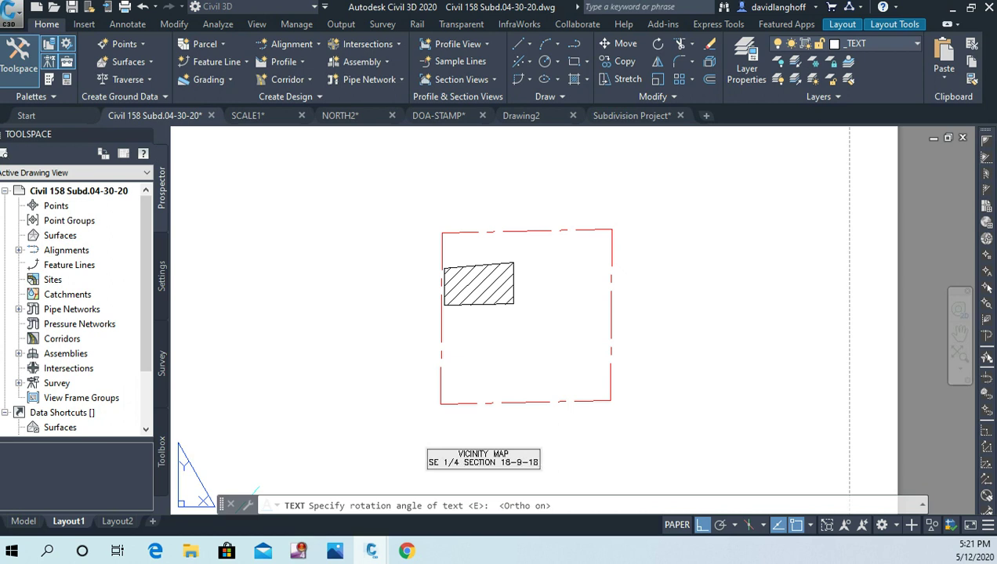
Add the third caption line 'SCALE: 1" = 1000''
key(Return)
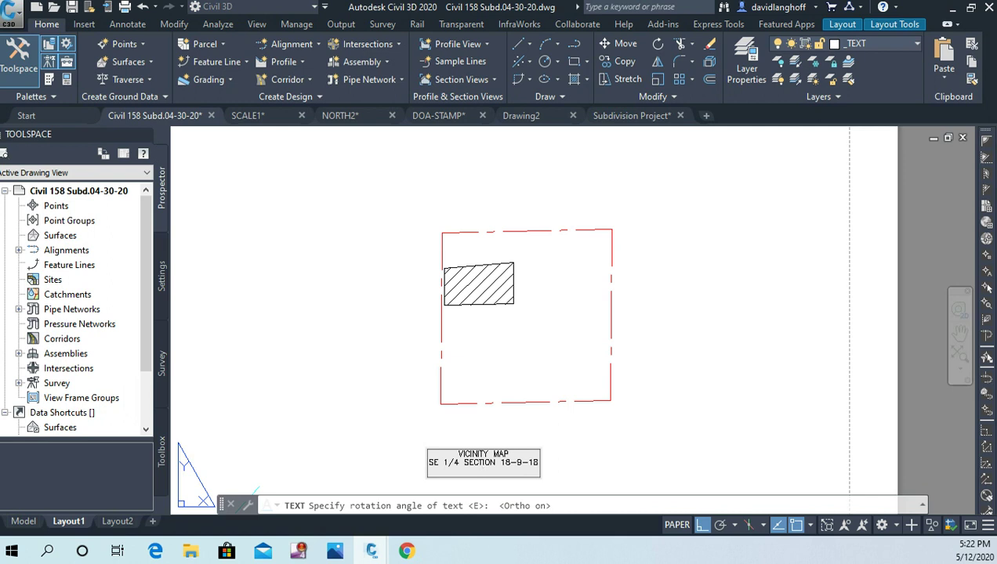
text(SCALE)
key(BackSpace)
text(: 1" = 1000')
text(')
key(Return)
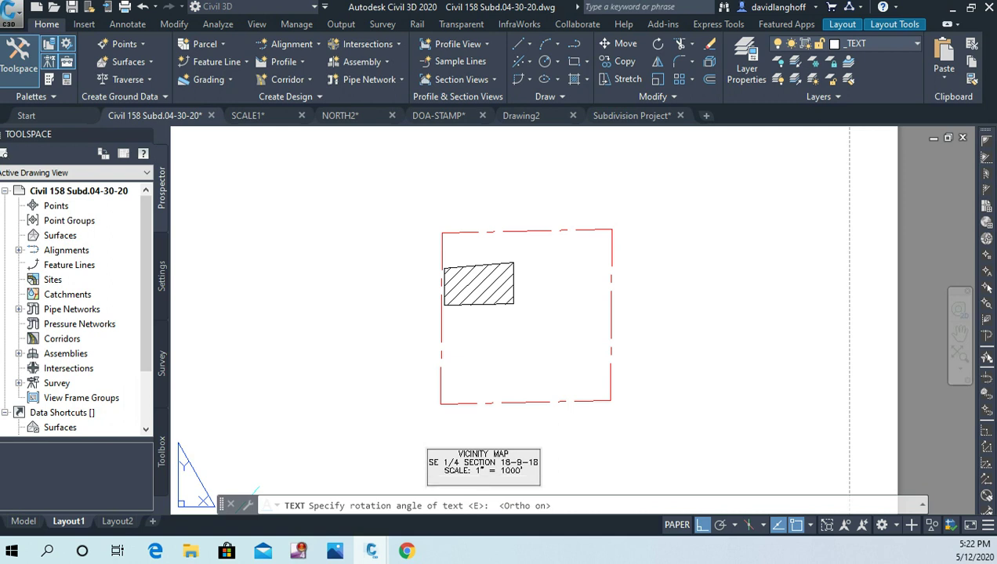
End the text entry and move the three caption lines centred just below the red square
key(Return)
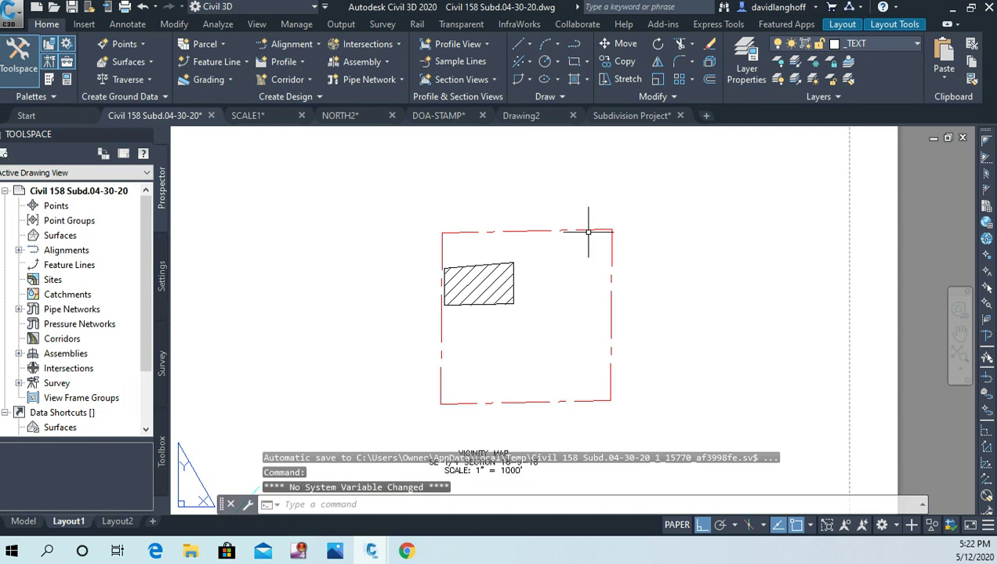
key(Escape)
key(Escape)
key(Escape)
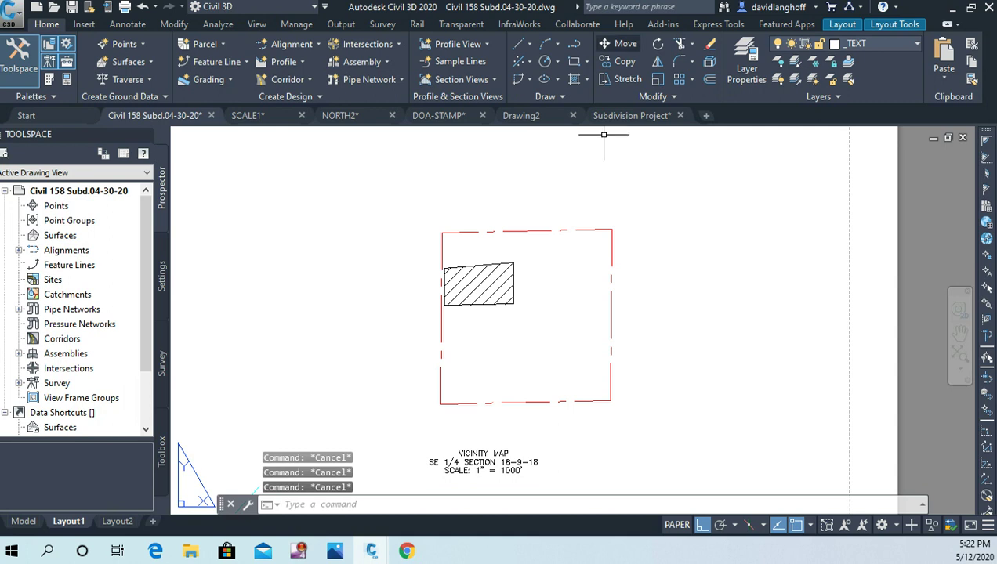
click(624, 43)
click(542, 436)
click(439, 488)
key(Return)
click(470, 468)
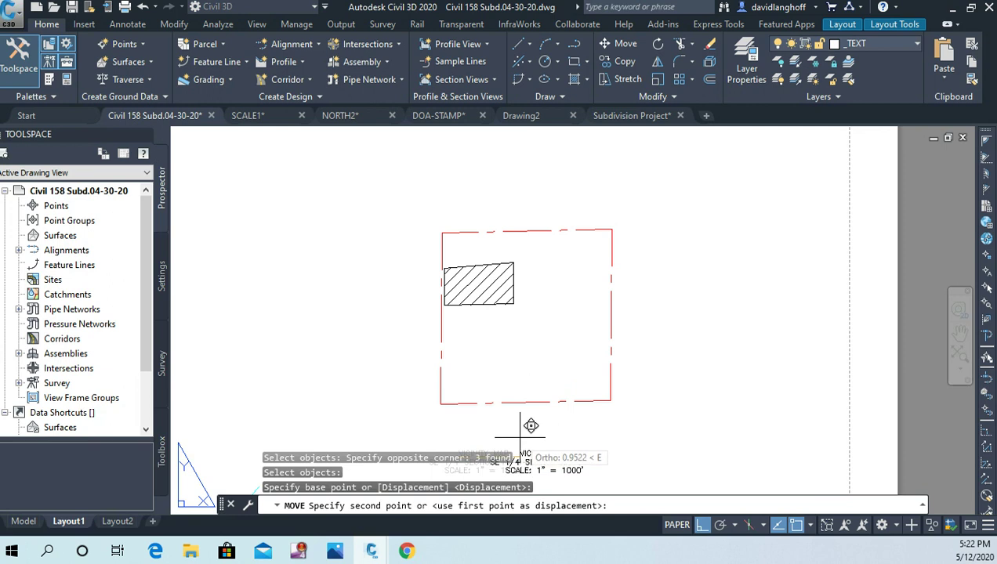
key(F8)
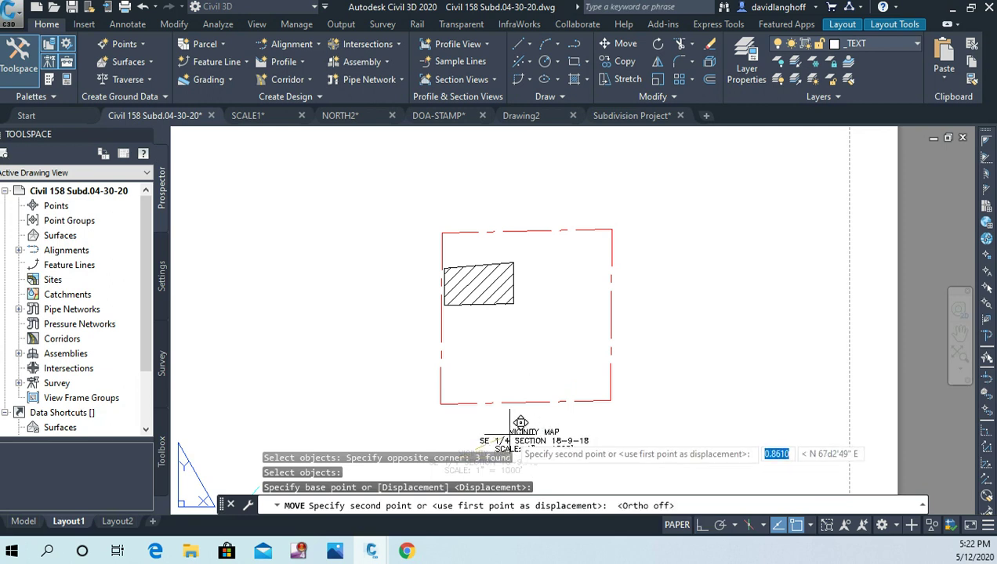
click(506, 432)
middle_drag(608, 293, 652, 276)
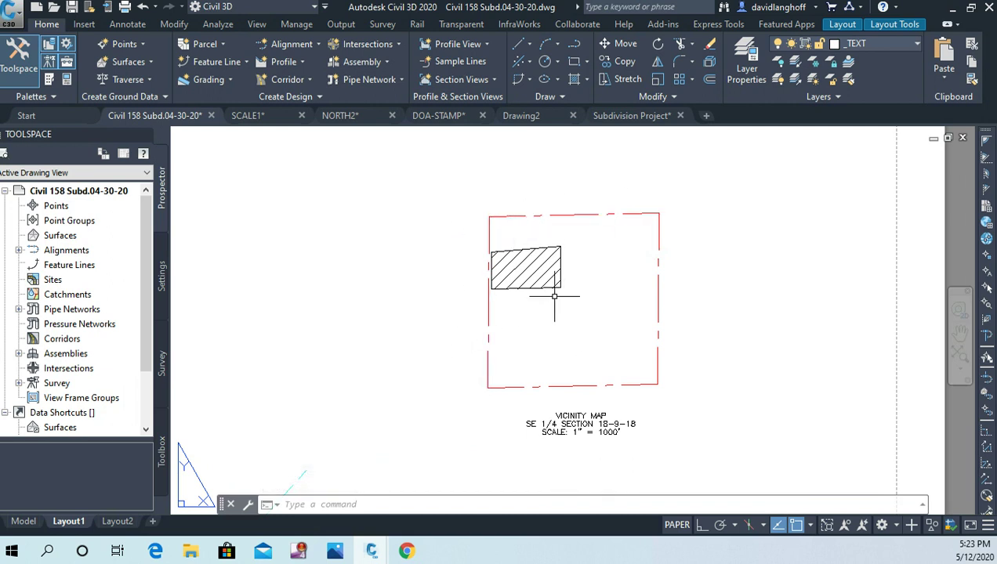
scroll(583, 237, up, 3)
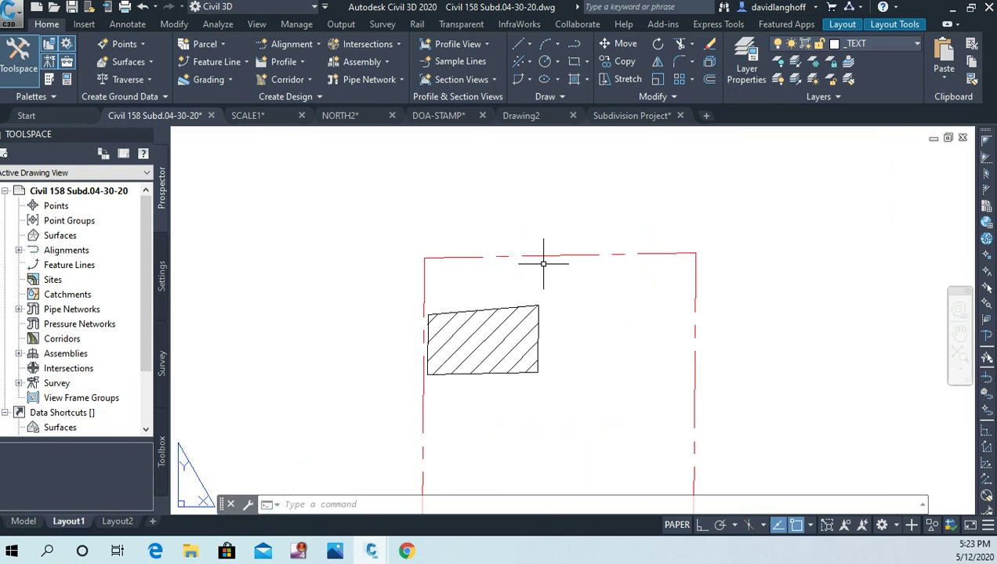
Write OAKWOOD ROAD as single-line text at the frame's top-left corner with 0° rotation
text(DT)
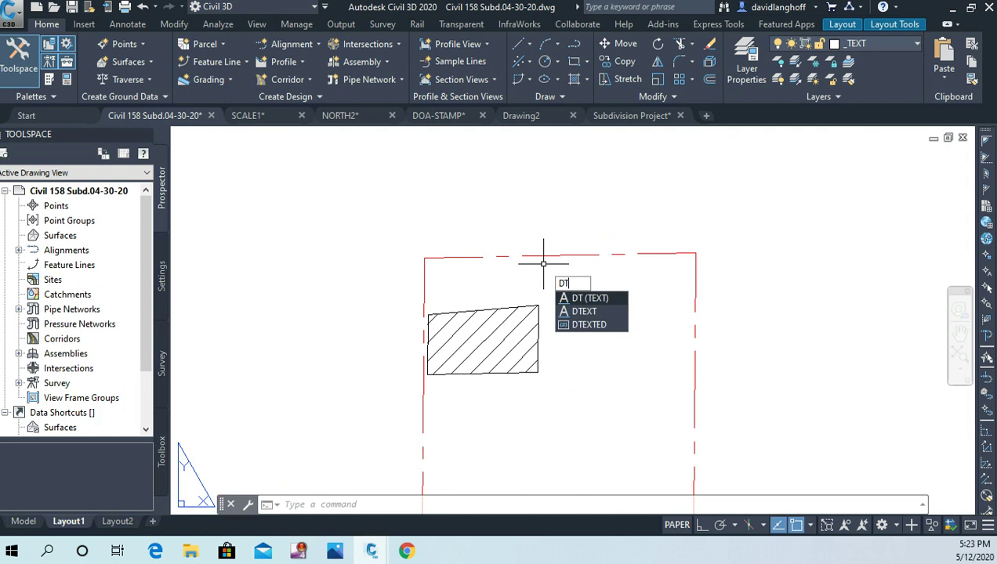
key(Return)
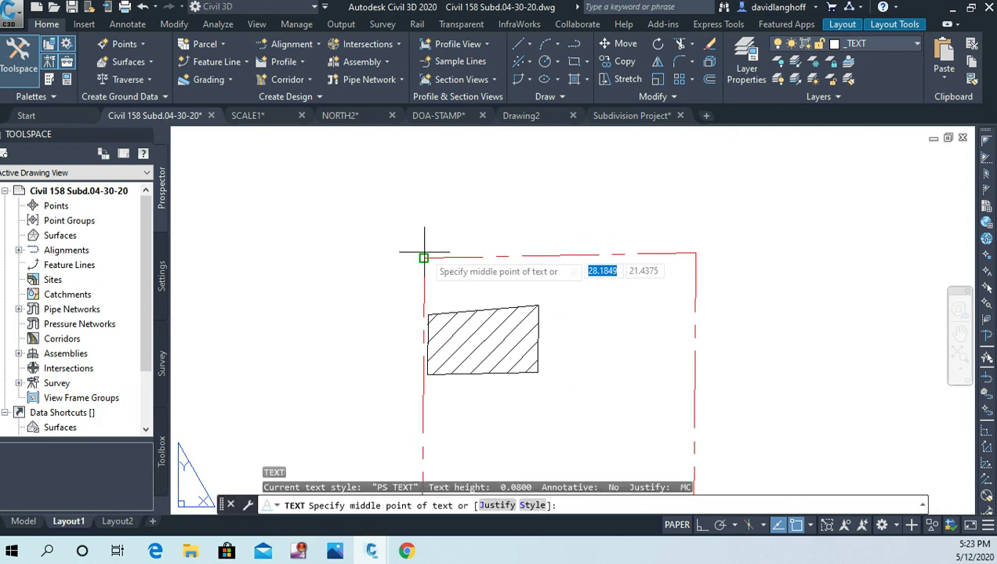
click(424, 258)
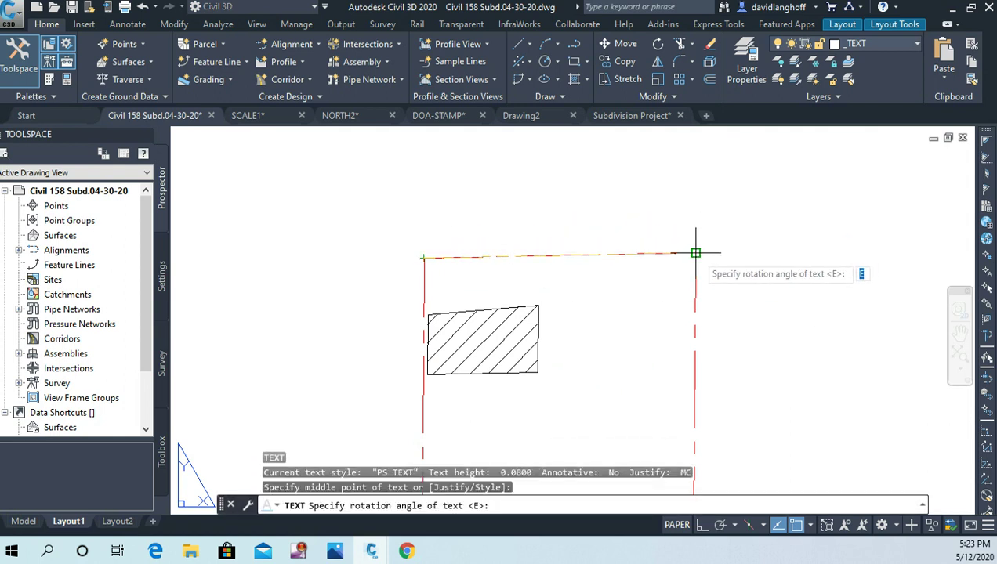
key(Return)
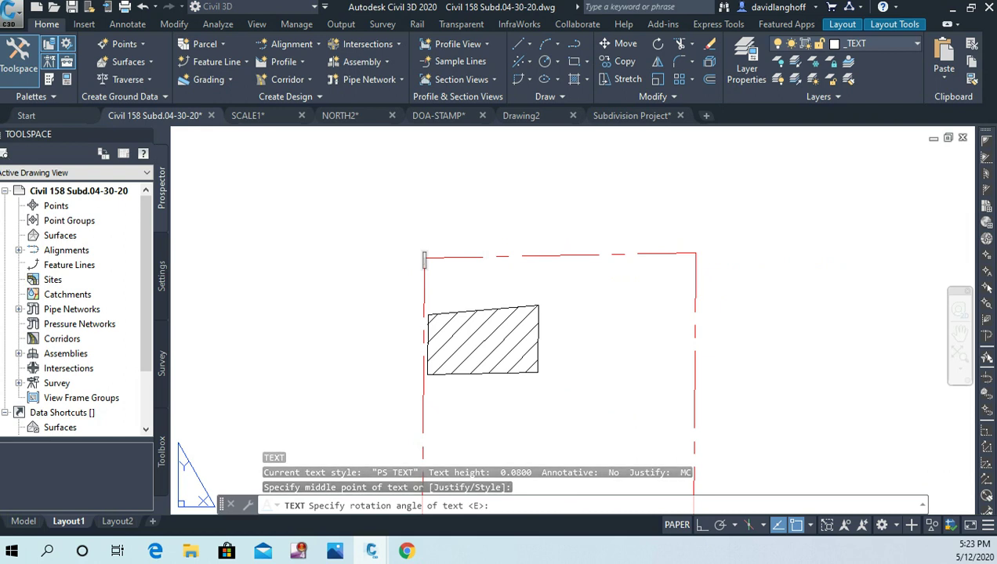
text(OA)
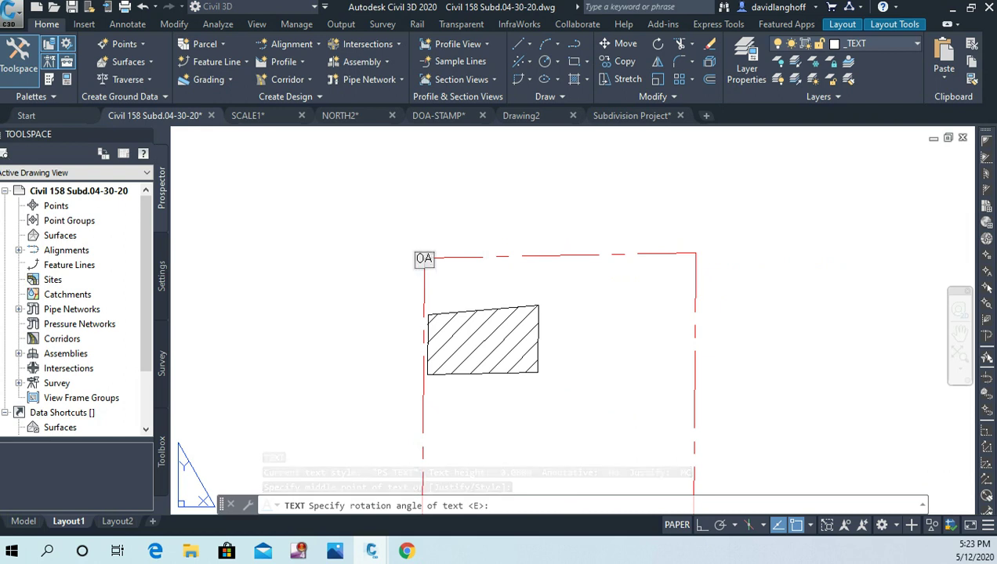
text(KWOOD)
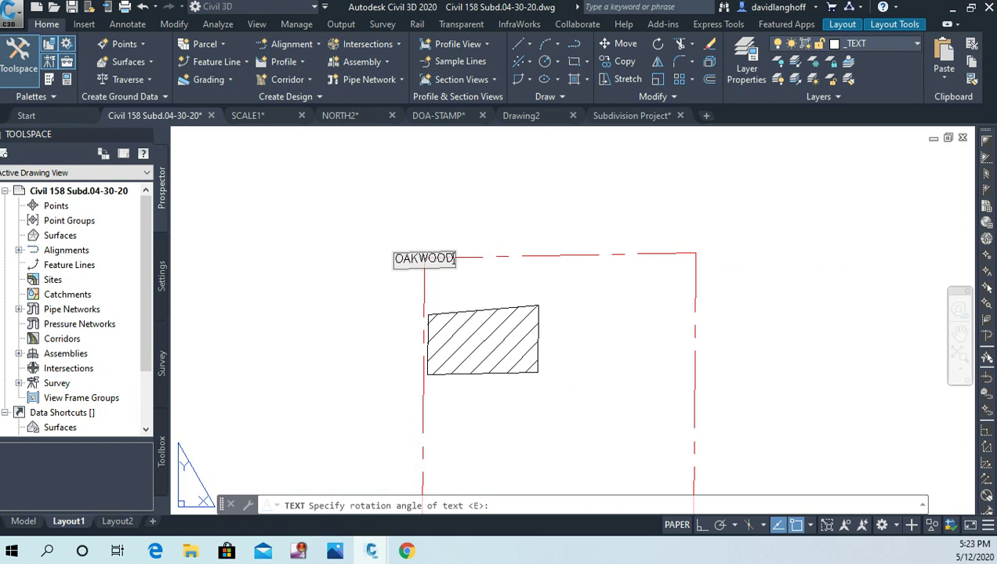
text( ROAD)
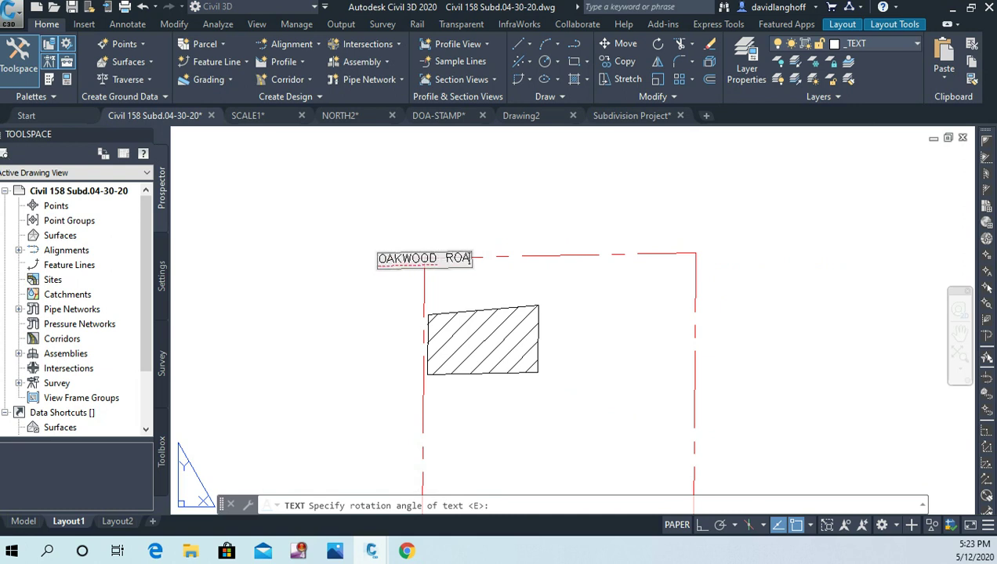
key(Return)
key(Return)
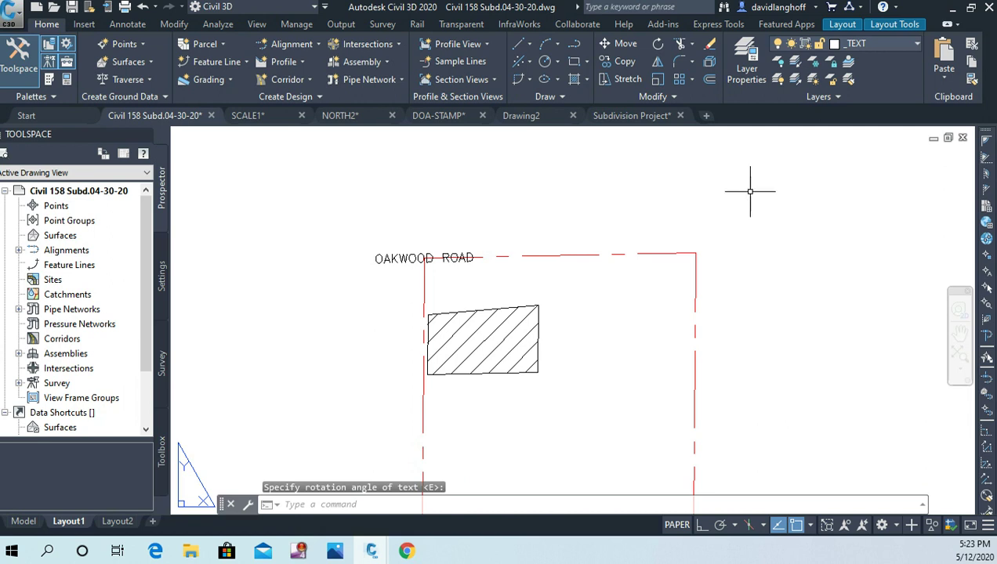
Move the OAKWOOD ROAD label to sit centred above the frame's top edge
text(m)
key(Return)
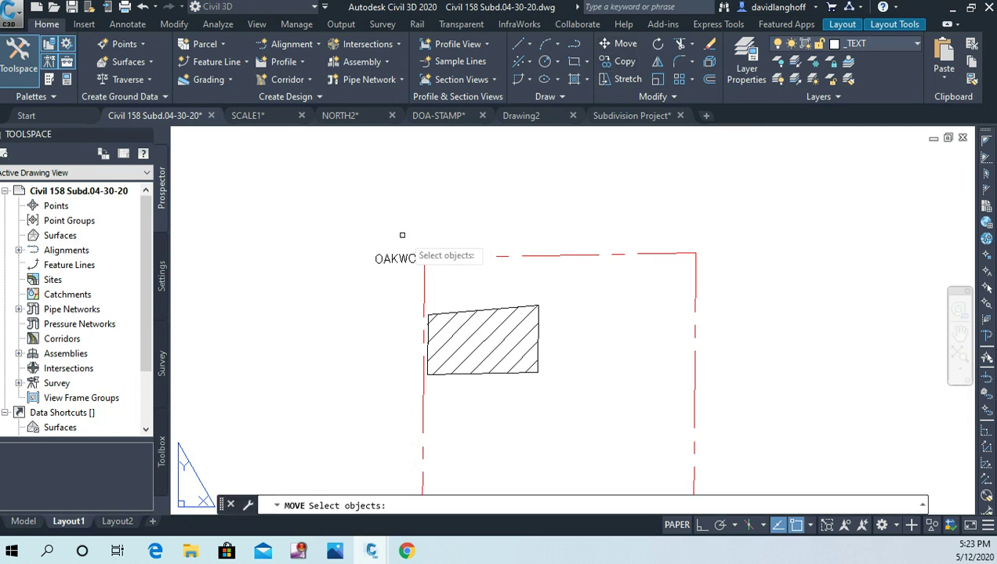
click(397, 231)
click(375, 274)
key(Return)
click(423, 258)
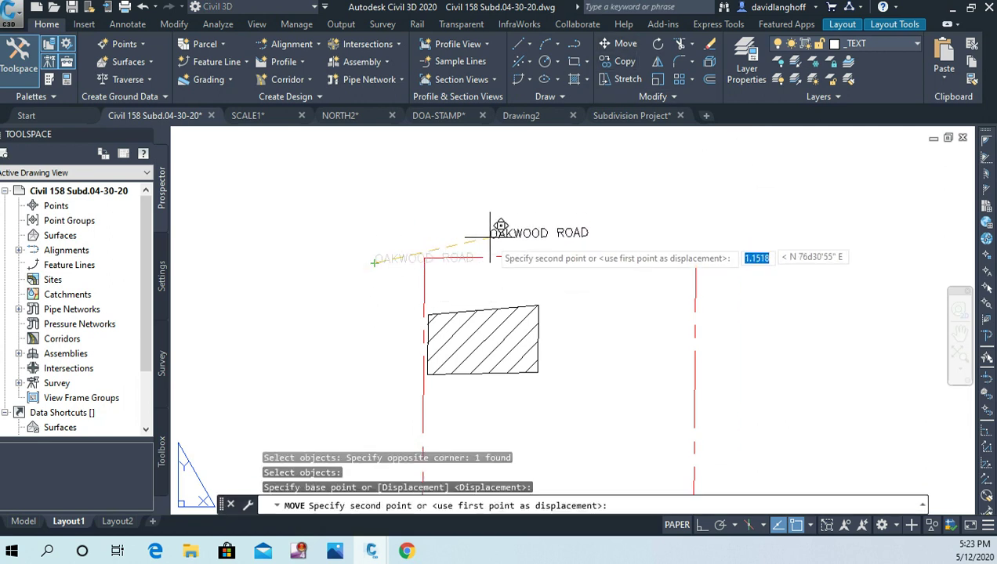
click(504, 244)
middle_drag(583, 366, 586, 285)
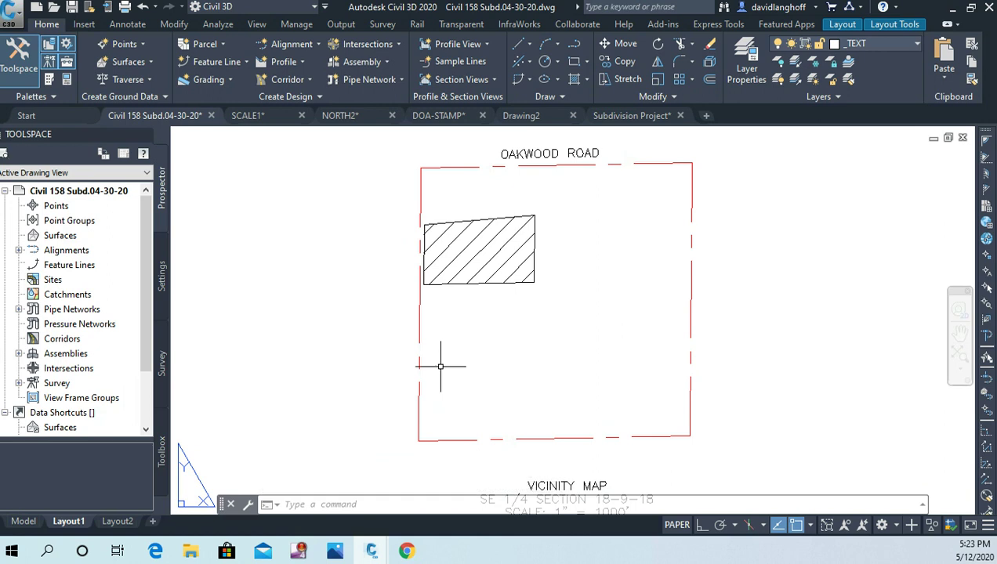
Write LAKE FIVE ROAD as vertical single-line text at the frame's lower-left corner
text(DT)
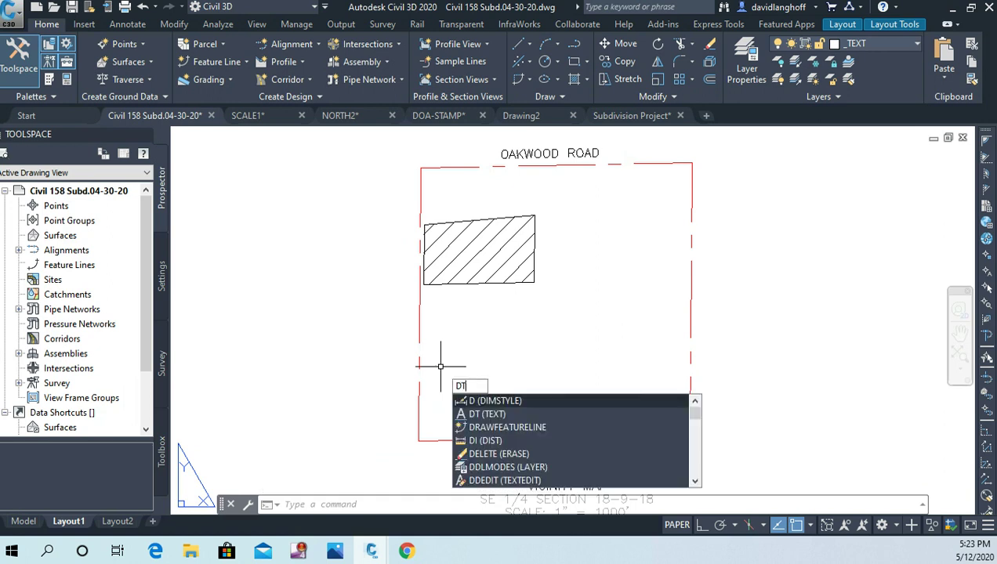
key(Return)
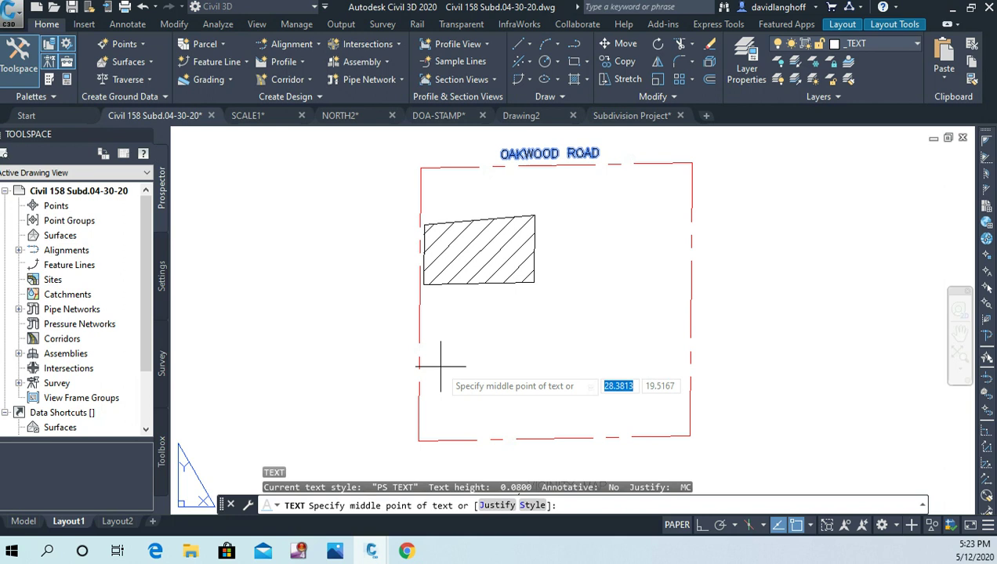
click(418, 442)
key(Return)
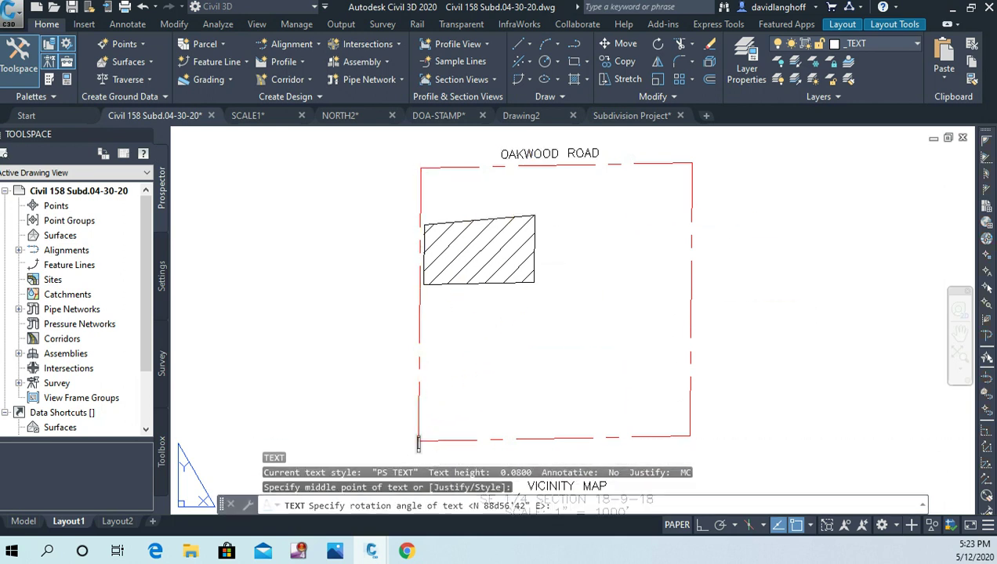
text(LAKE FIV)
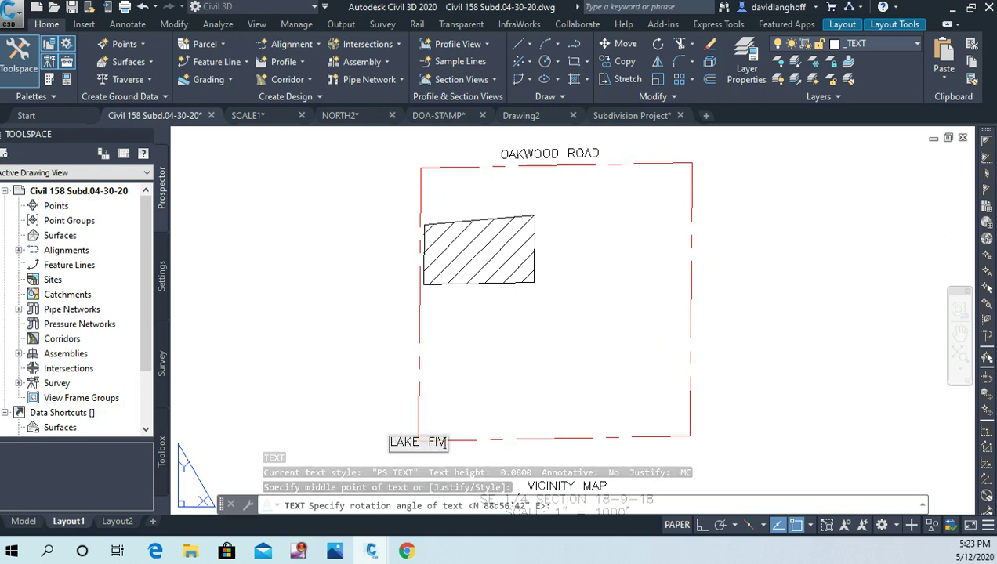
text(E ROA)
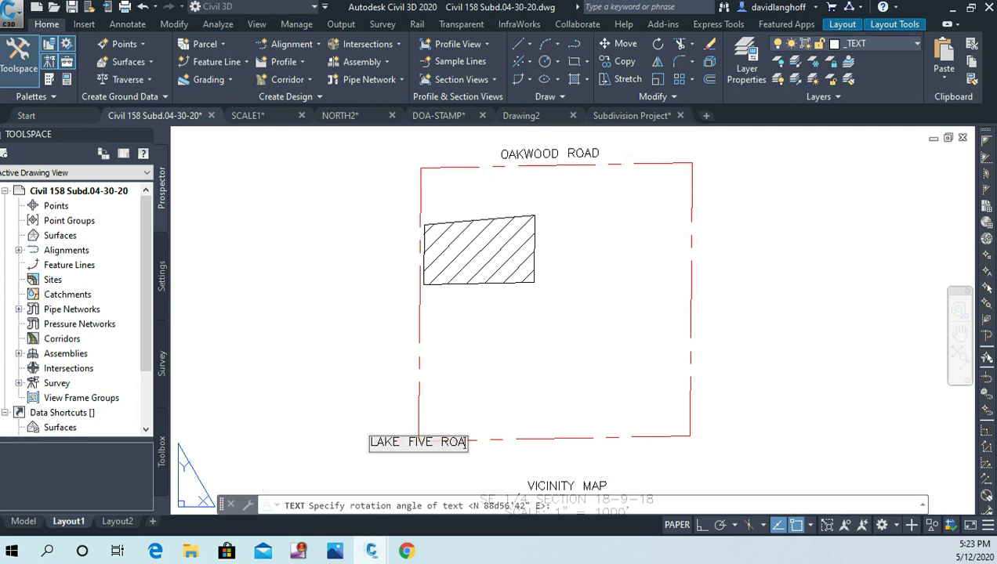
text(D)
key(Return)
key(Return)
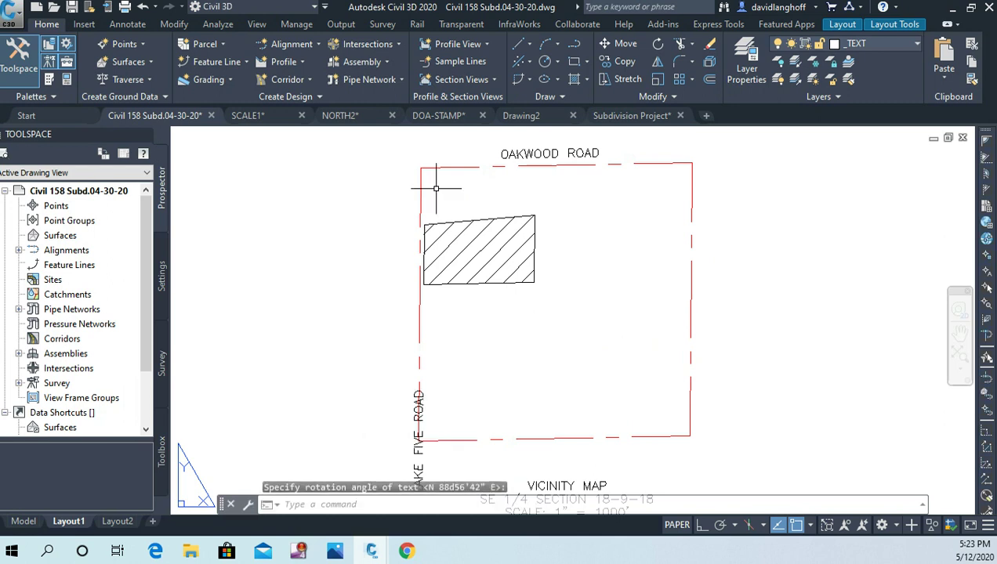
Attempt a move of the LAKE FIVE ROAD label, then cancel it
click(625, 43)
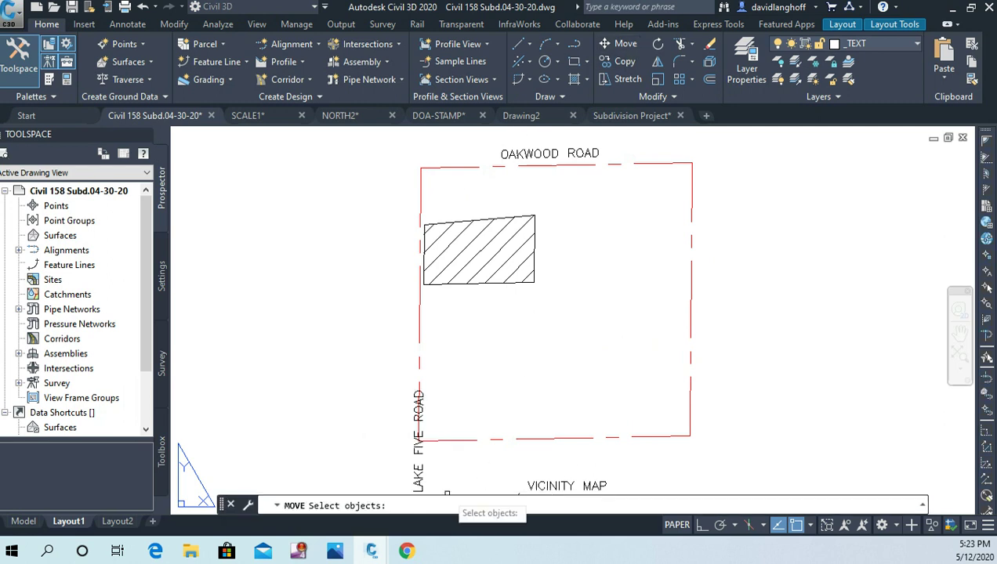
click(439, 490)
click(384, 444)
right_click(407, 474)
right_click(398, 375)
click(431, 379)
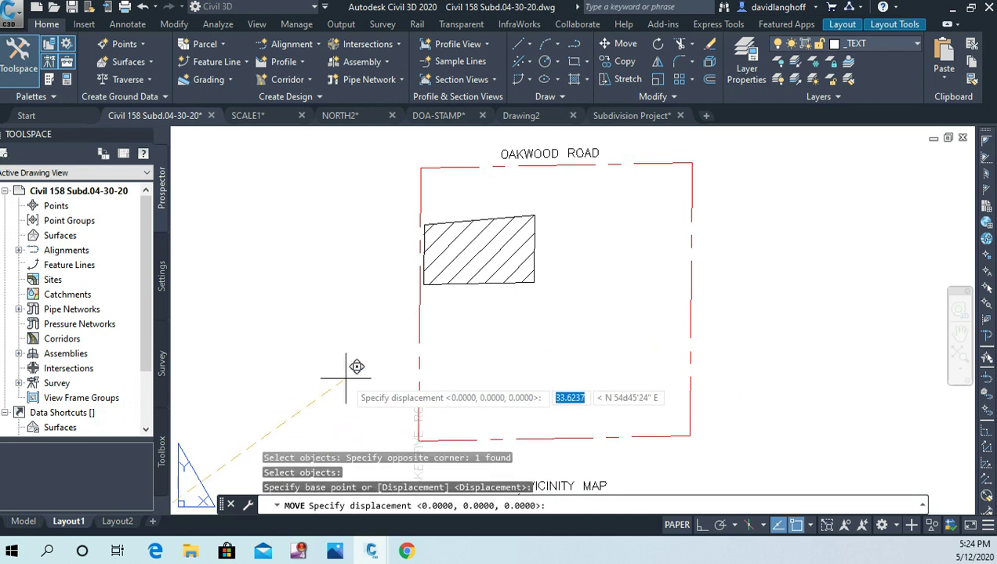
key(Escape)
Move LAKE FIVE ROAD vertically with Ortho on and no snap to the left edge's midpoint
click(619, 44)
click(418, 470)
key(Return)
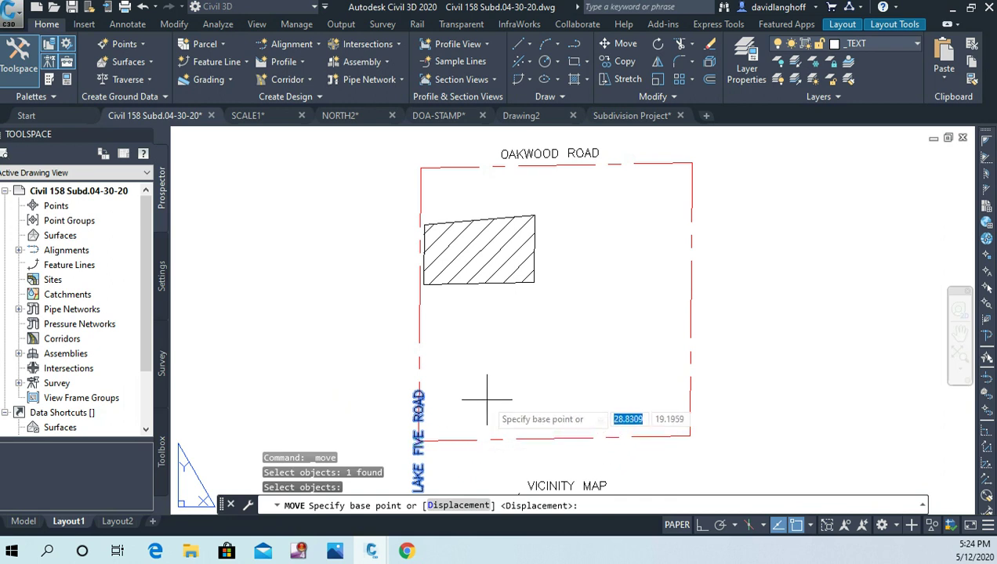
click(487, 399)
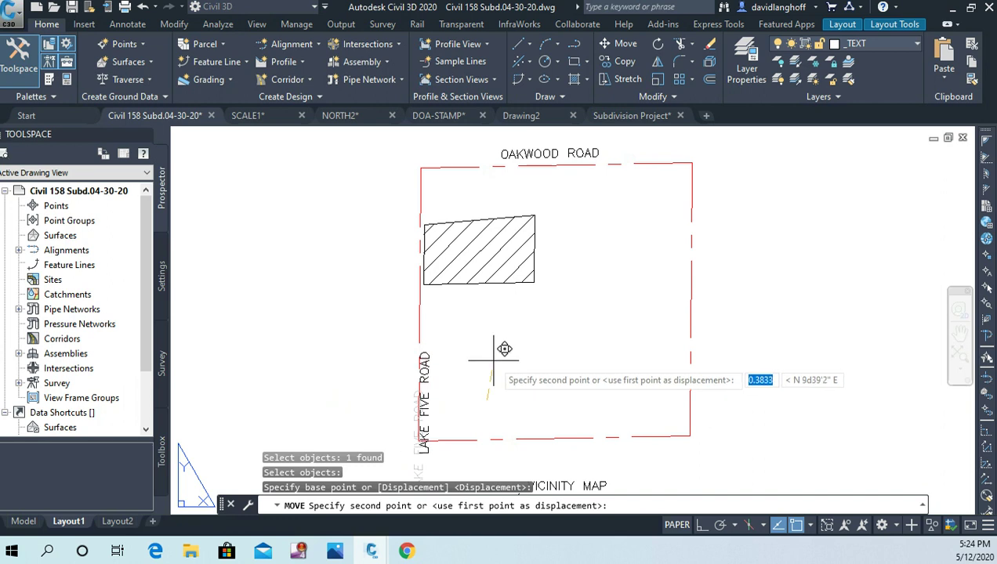
key(F8)
shift+right_click(493, 361)
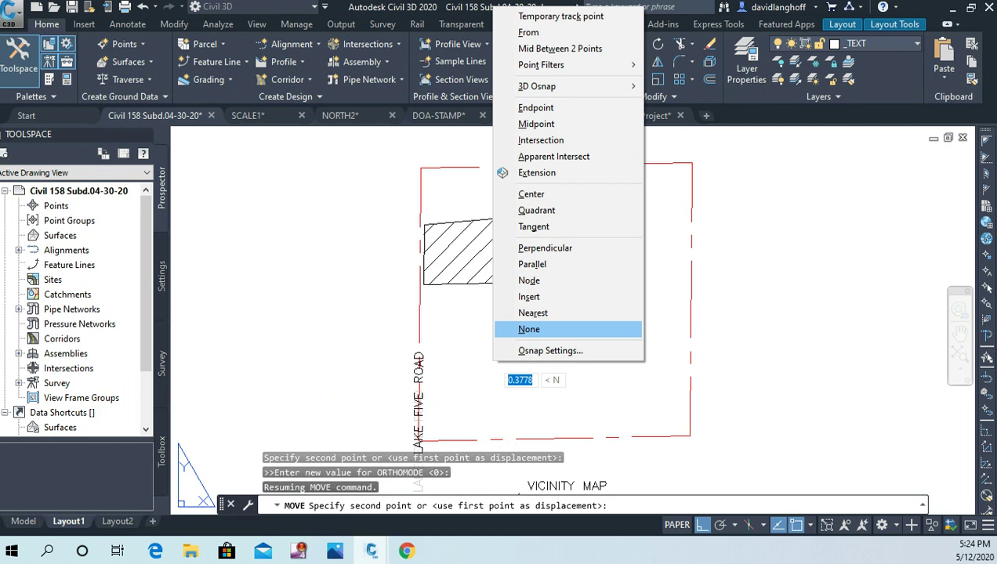
click(533, 330)
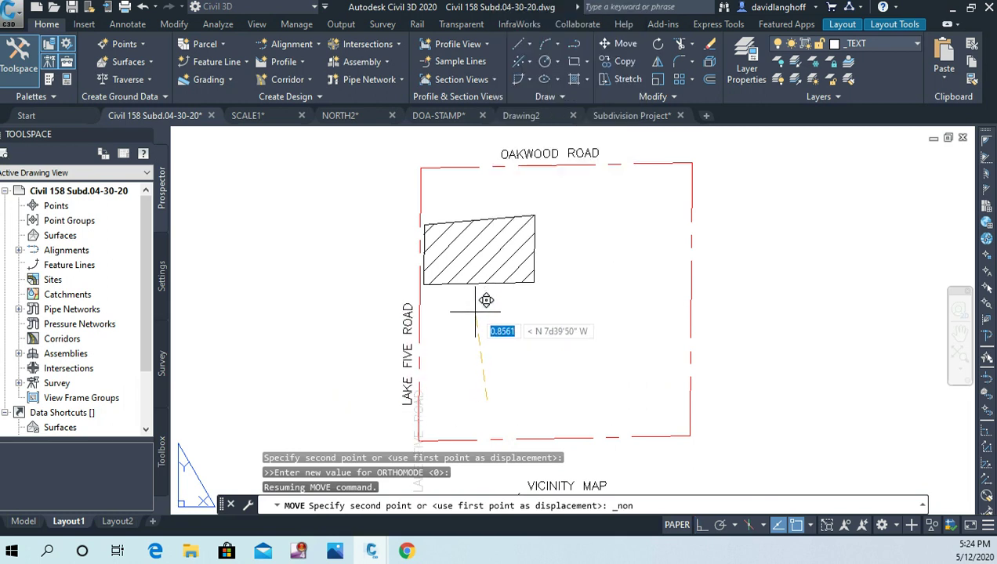
click(473, 310)
scroll(502, 349, down, 1)
scroll(503, 349, down, 1)
middle_drag(462, 325, 456, 318)
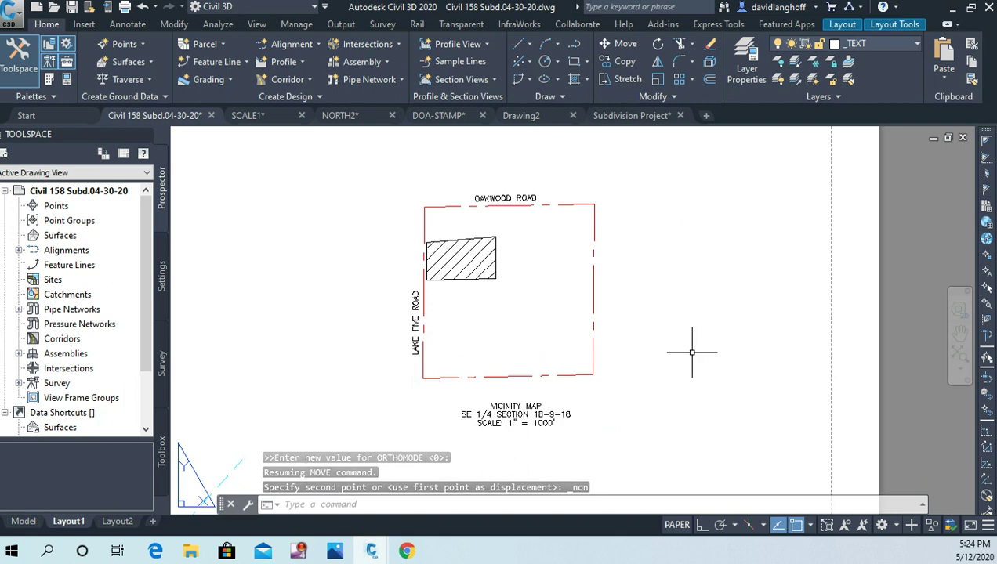